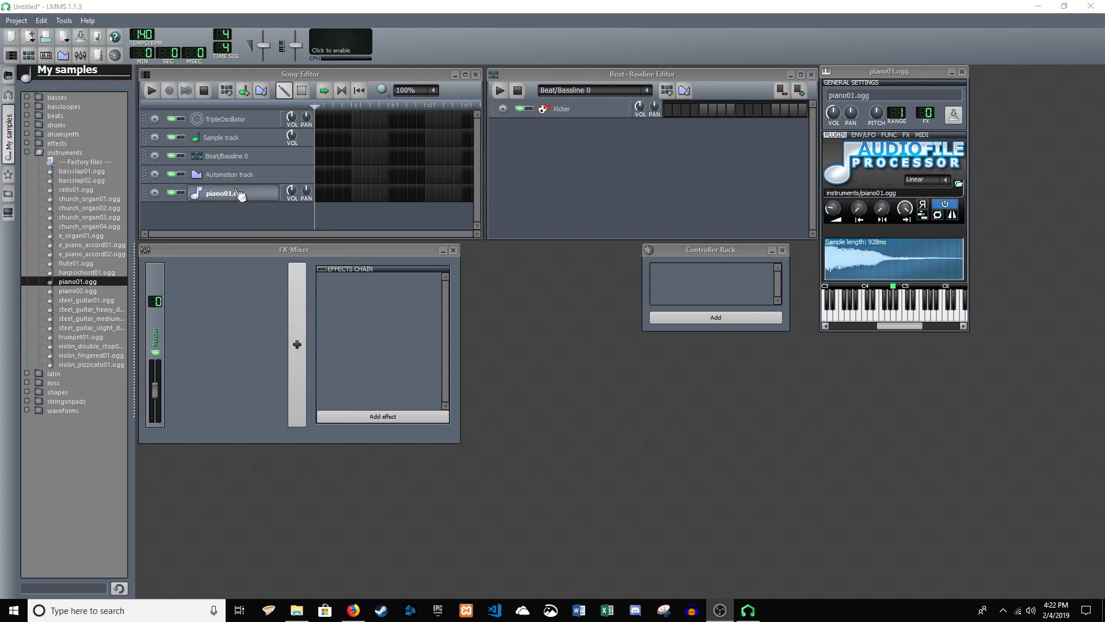
Step: Play three preview notes of piano01.ogg on the AudioFileProcessor keyboard, then close LMMS
{"action": "left_click", "coordinate": [874, 319]}
{"action": "left_click", "coordinate": [908, 316]}
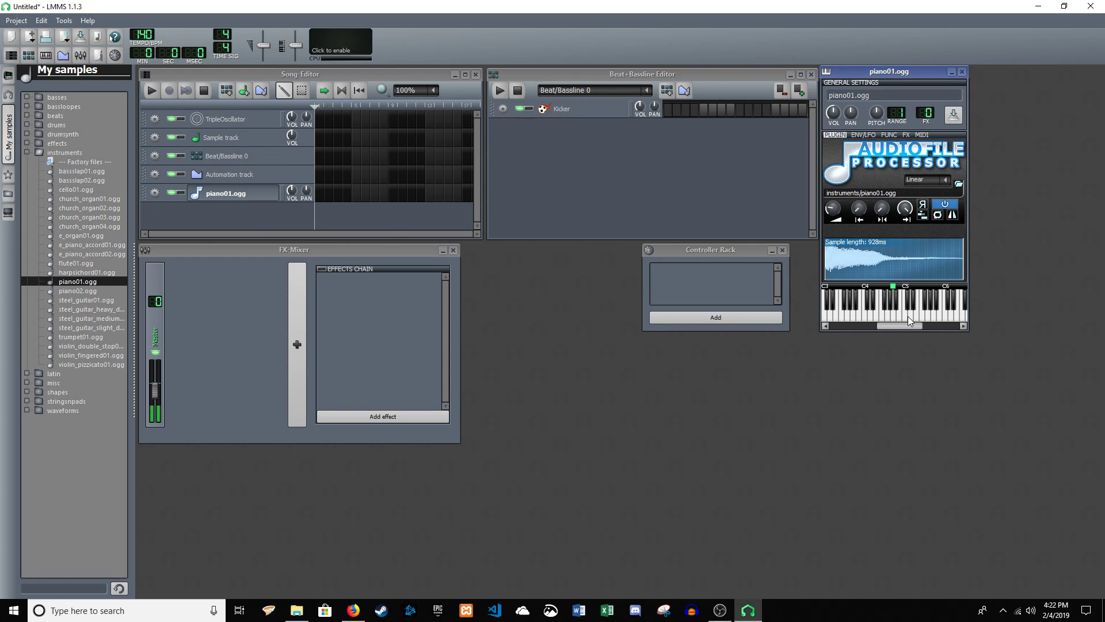
{"action": "left_click", "coordinate": [908, 317]}
{"action": "left_click", "coordinate": [1090, 6]}
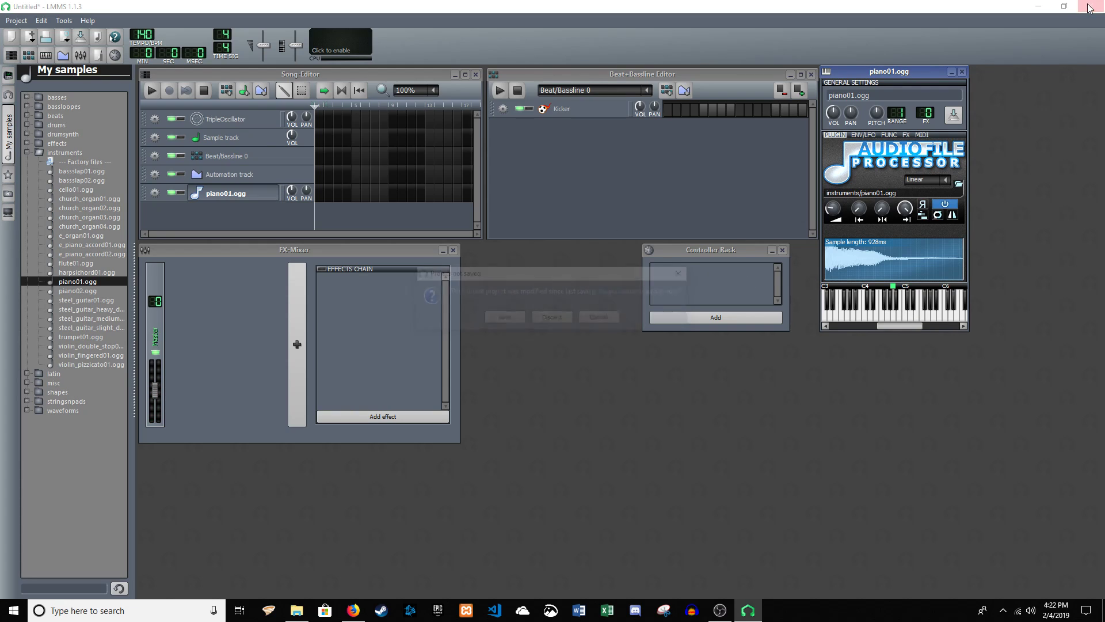
{"action": "left_click", "coordinate": [549, 319]}
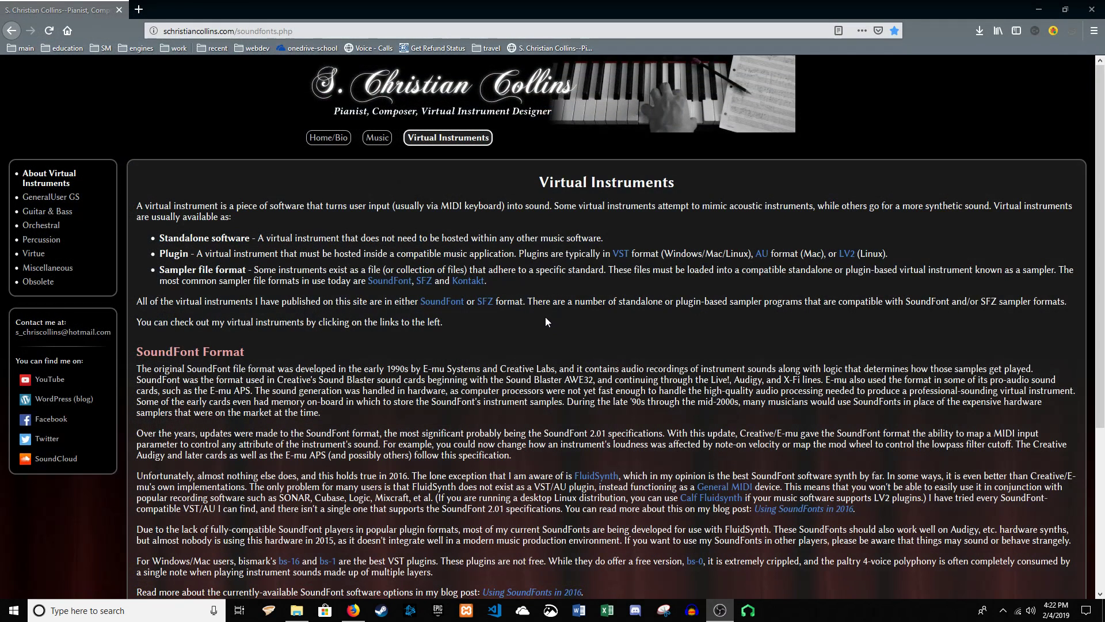
{"action": "left_click_drag", "start_coordinate": [163, 31], "coordinate": [232, 30]}
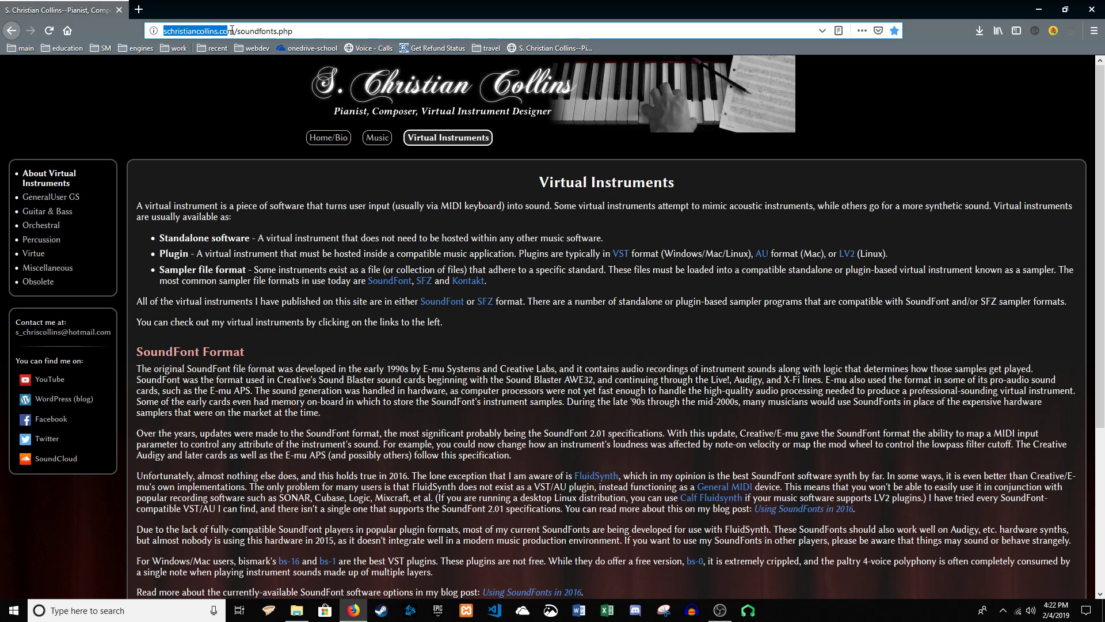
{"action": "left_click", "coordinate": [234, 30]}
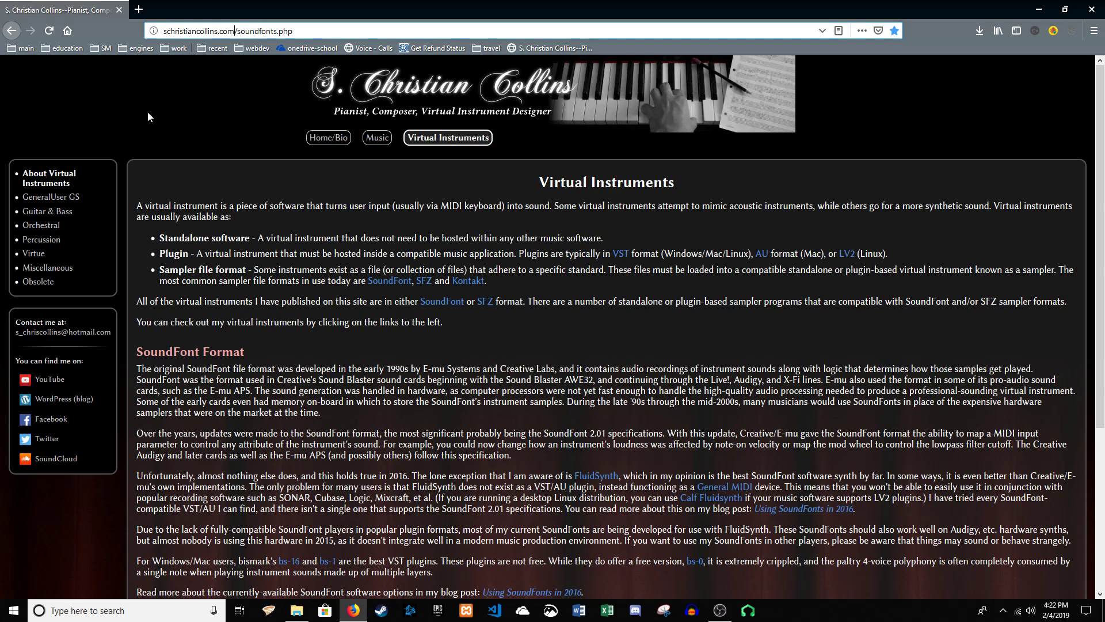
{"action": "left_click_drag", "start_coordinate": [235, 31], "coordinate": [441, 32]}
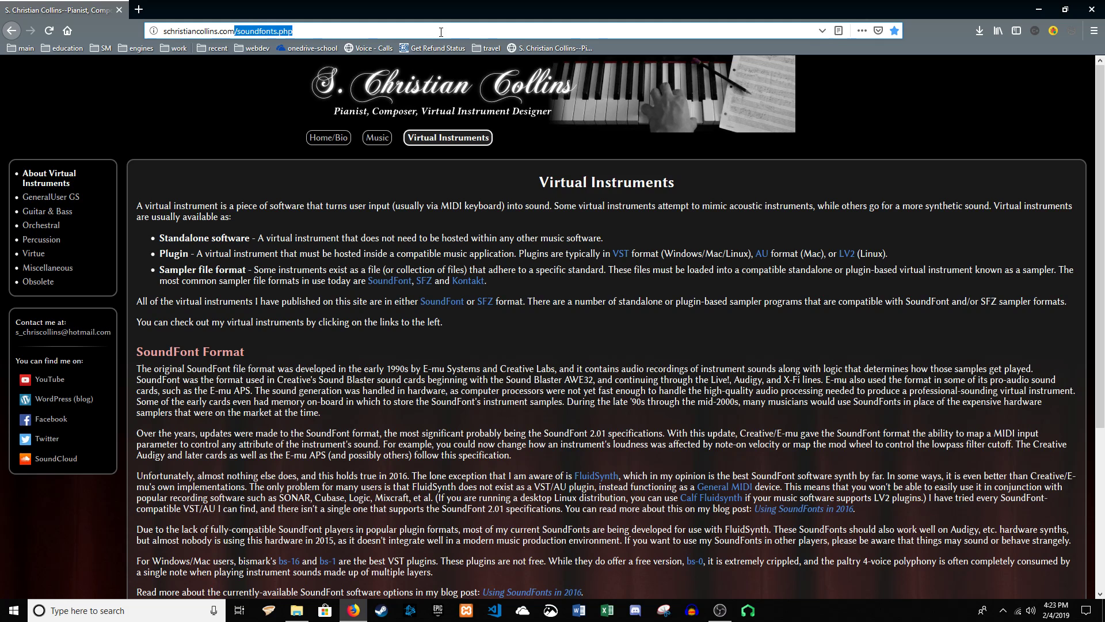
{"action": "key", "text": "BackSpace"}
{"action": "key", "text": "Return"}
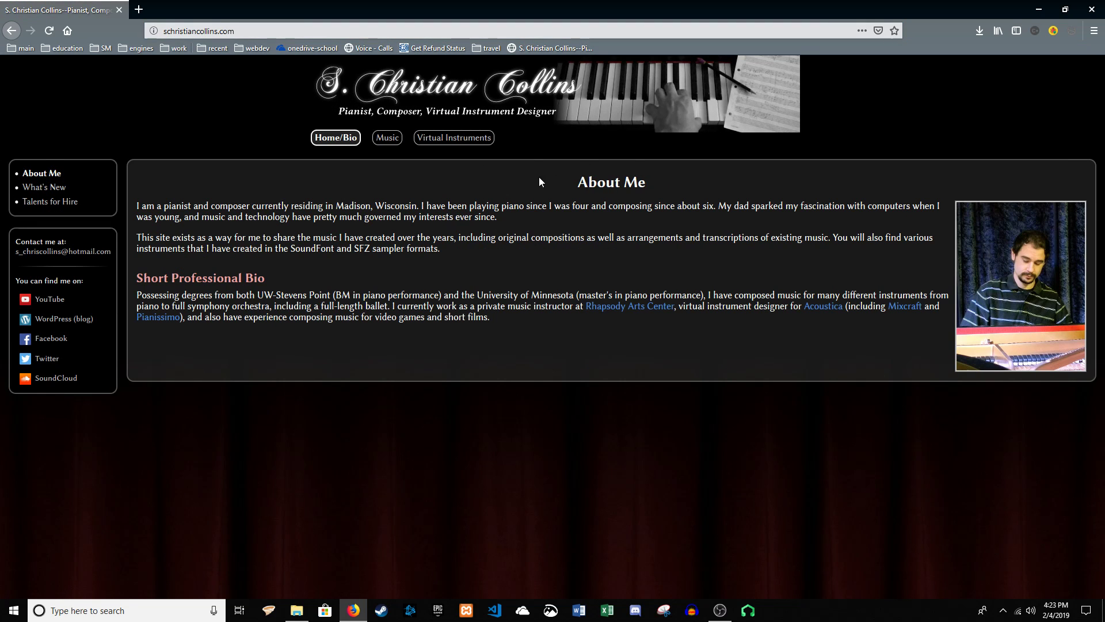
{"action": "left_click", "coordinate": [461, 144]}
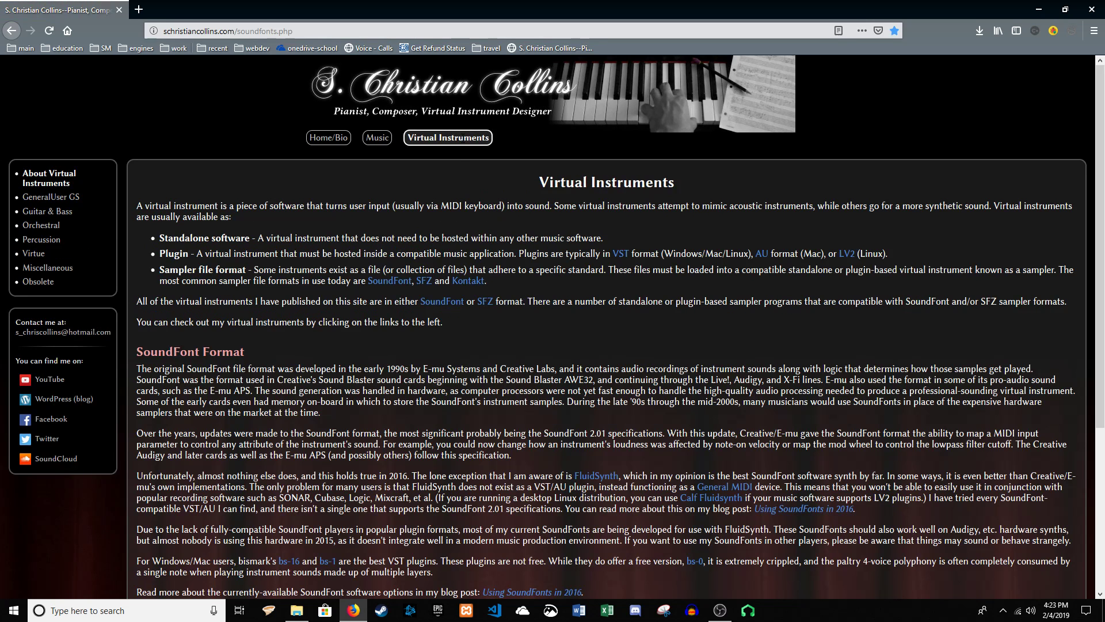
Step: Download GeneralUser_GS_1.471.zip from the Download section of the GeneralUser GS page
{"action": "left_click", "coordinate": [61, 202]}
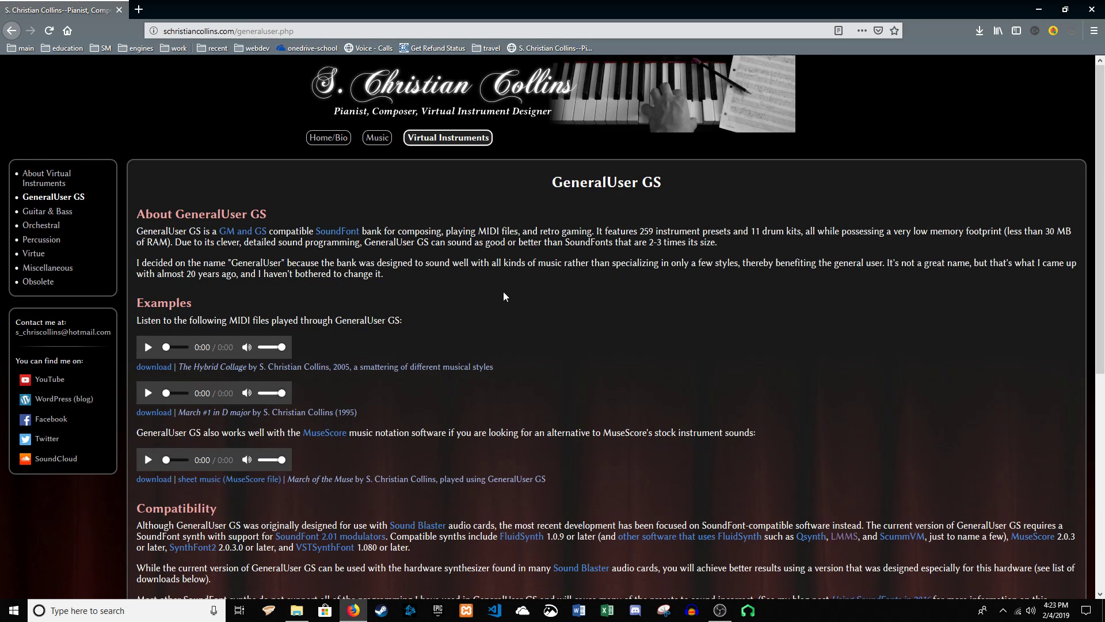
{"action": "scroll", "coordinate": [507, 278], "scroll_direction": "down", "scroll_amount": 4}
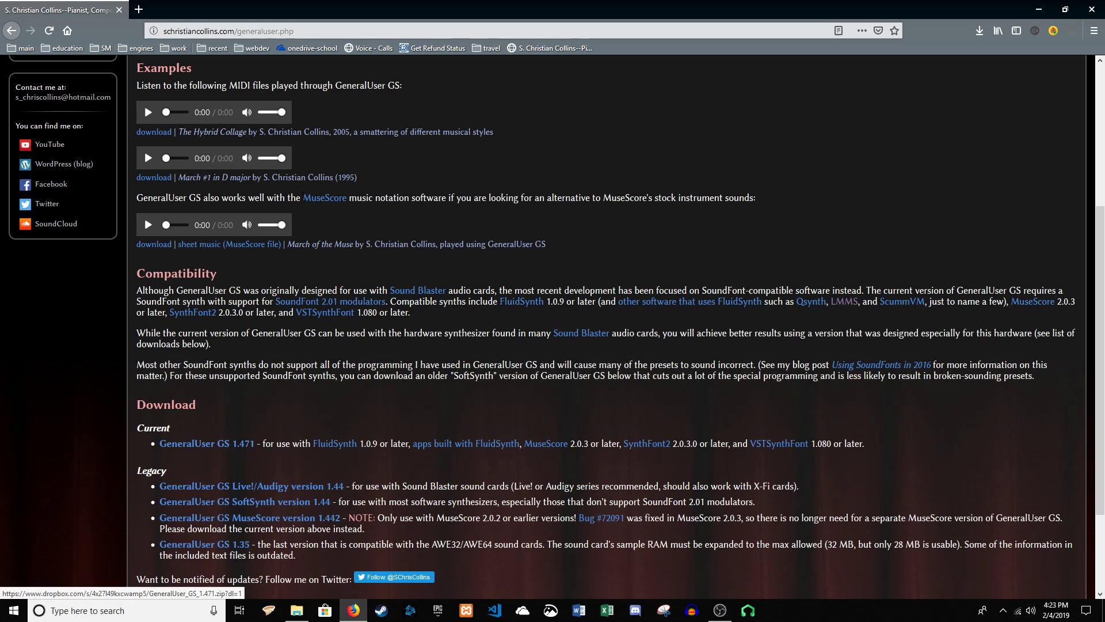
{"action": "left_click", "coordinate": [213, 445]}
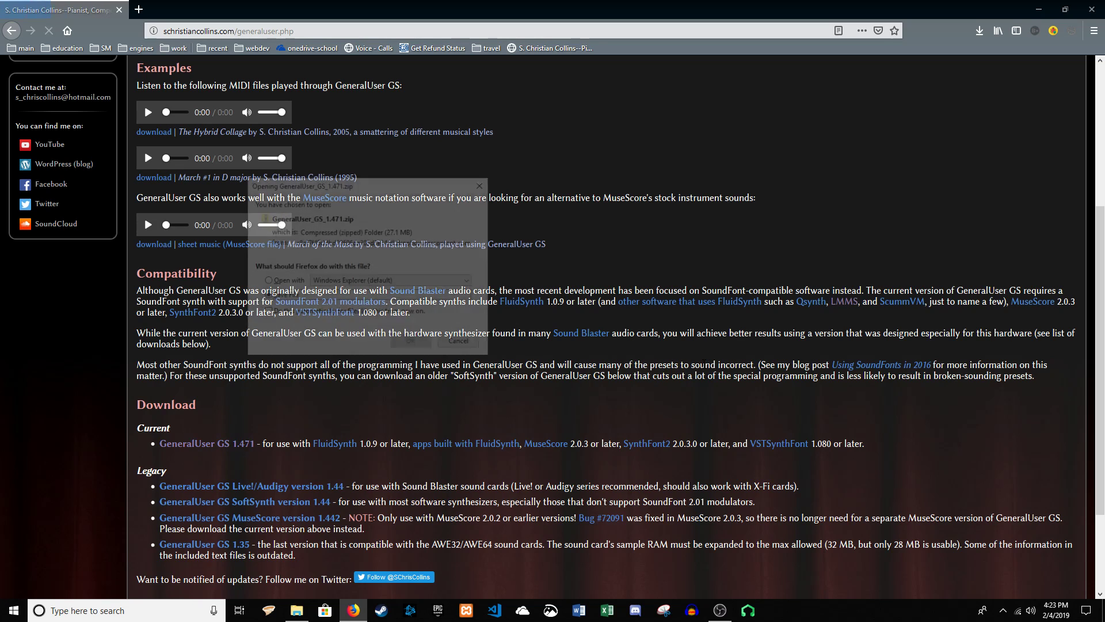
{"action": "left_click", "coordinate": [411, 341]}
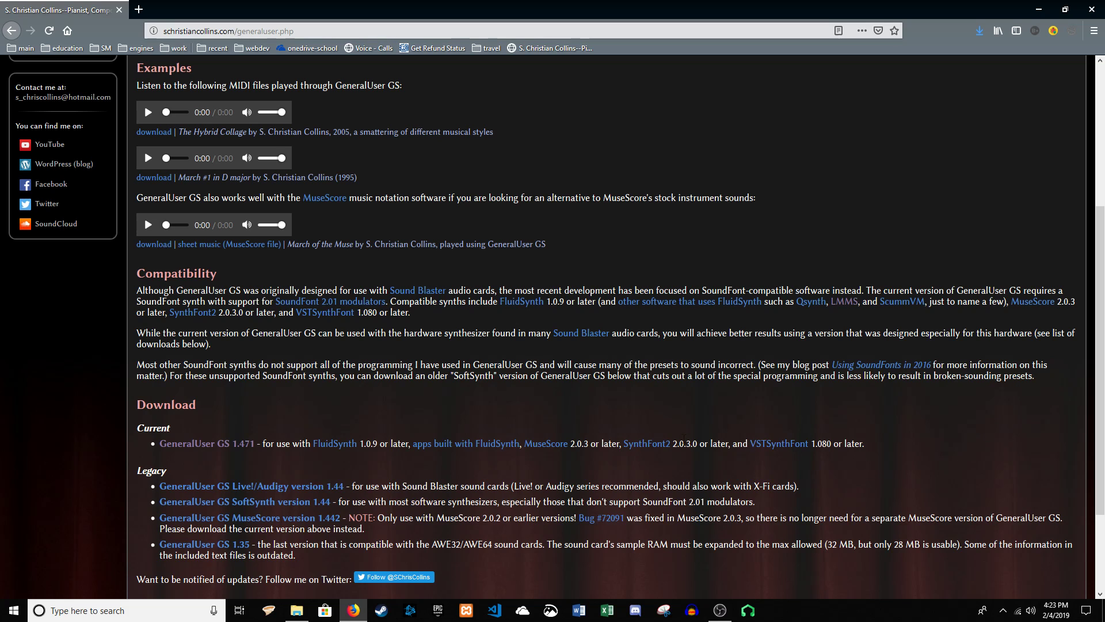
Step: Open C:\Program Files\LMMS\data\samples in File Explorer
{"action": "left_click", "coordinate": [297, 610]}
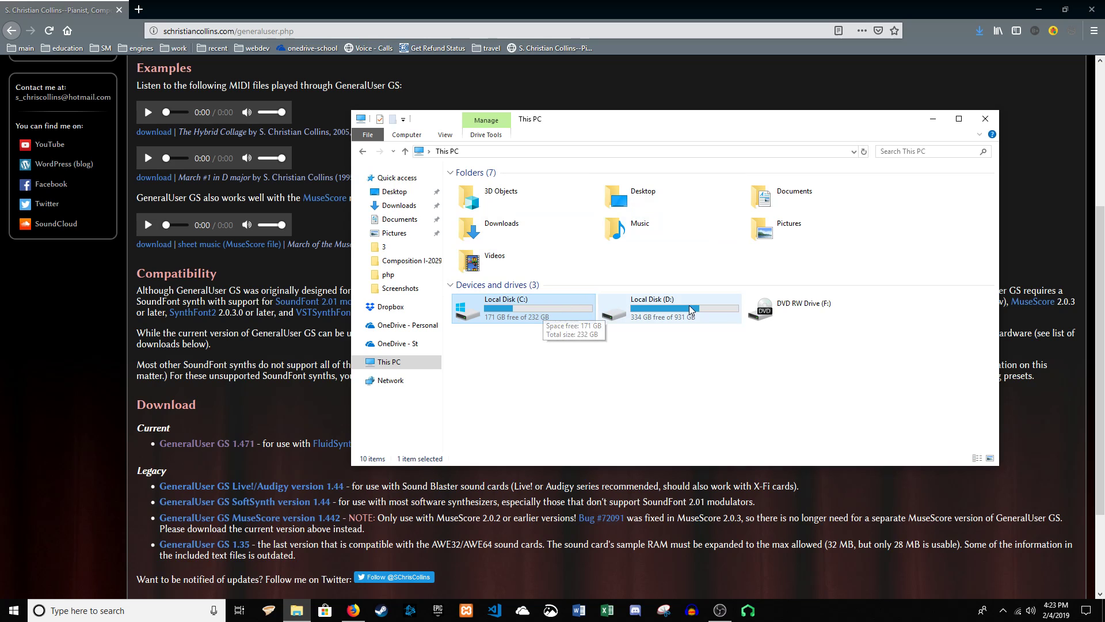
{"action": "double_click", "coordinate": [529, 314]}
{"action": "double_click", "coordinate": [496, 237]}
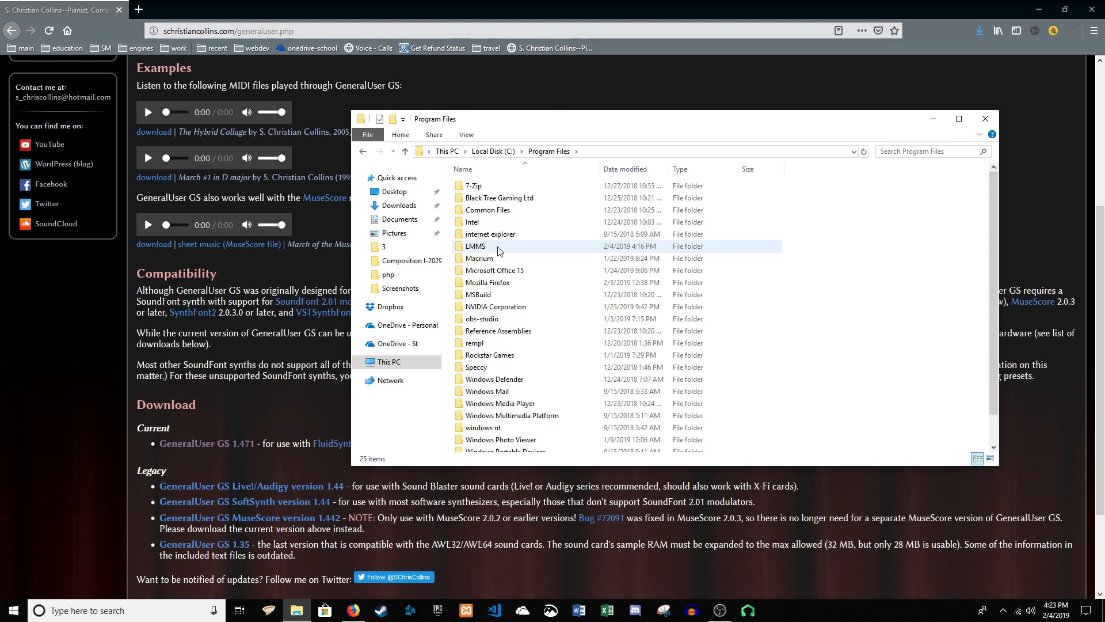
{"action": "left_click", "coordinate": [485, 247]}
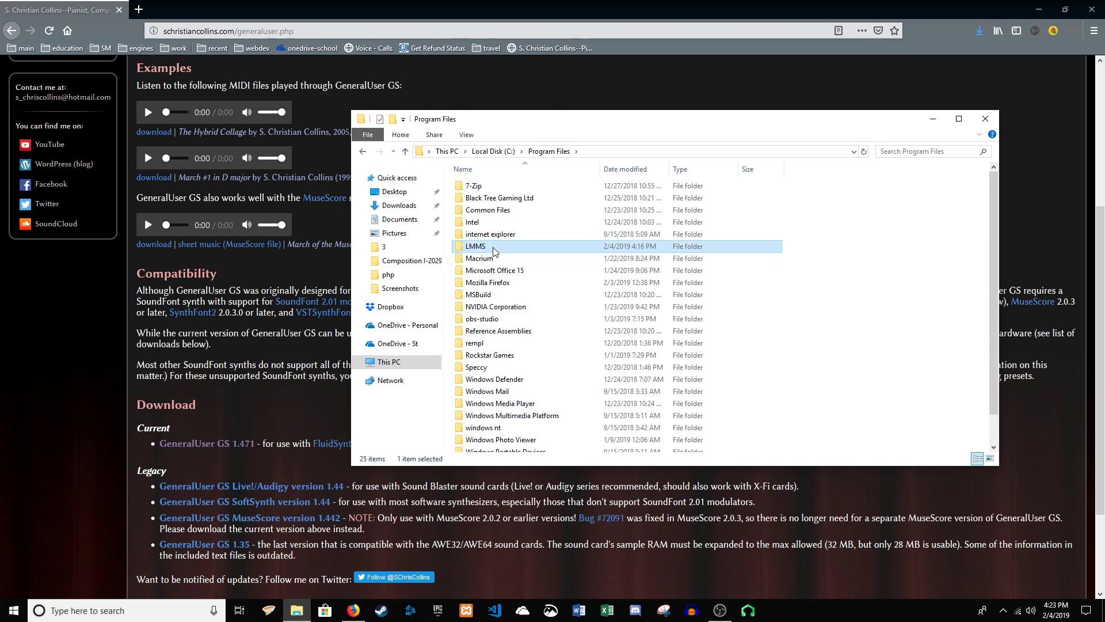
{"action": "double_click", "coordinate": [490, 248]}
{"action": "double_click", "coordinate": [493, 191]}
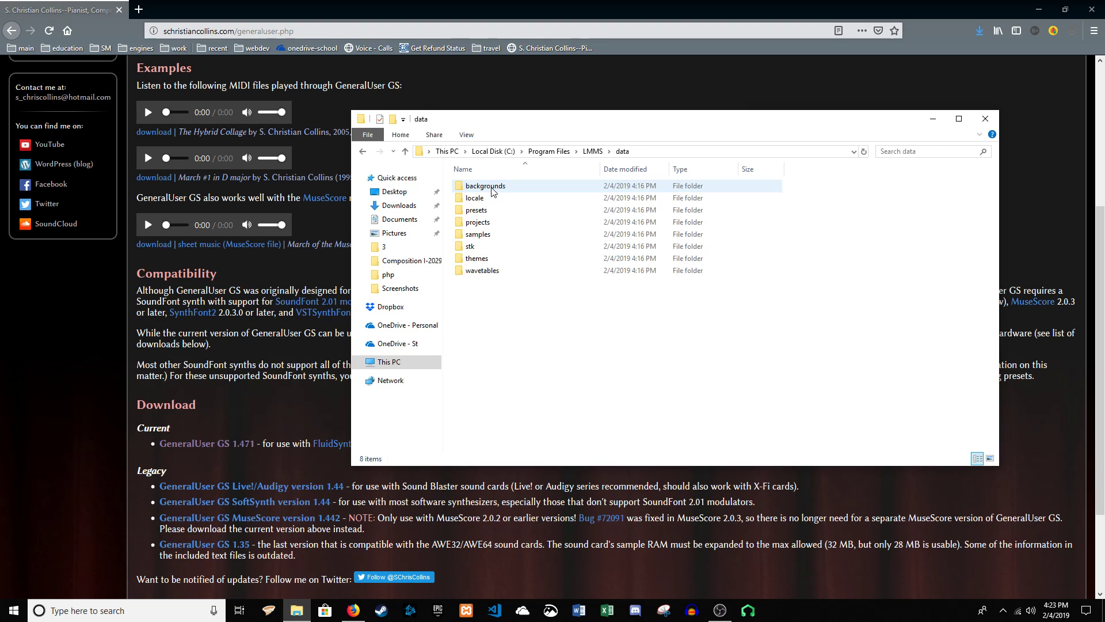
{"action": "double_click", "coordinate": [497, 236]}
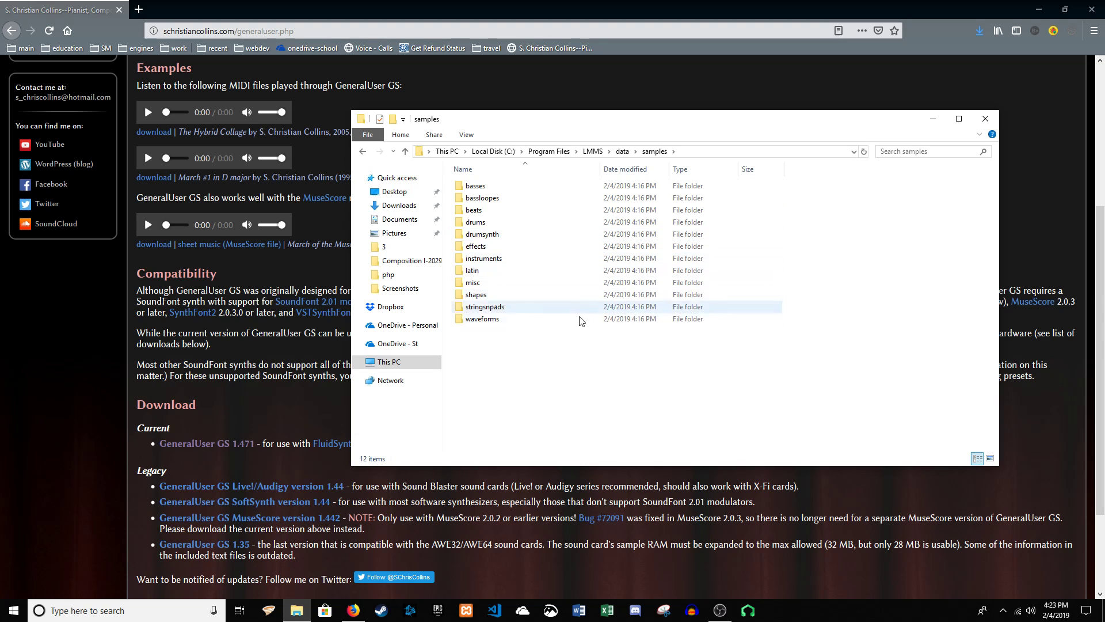
Step: Open the Downloads folder holding the zip and snap it beside the samples window
{"action": "left_click", "coordinate": [982, 34]}
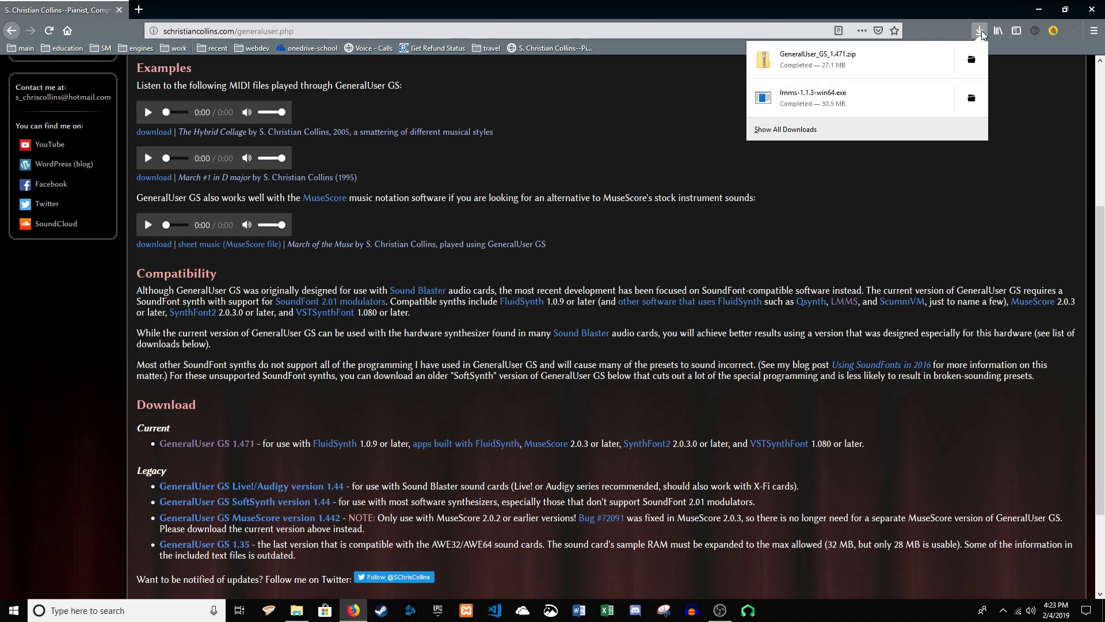
{"action": "left_click", "coordinate": [978, 54]}
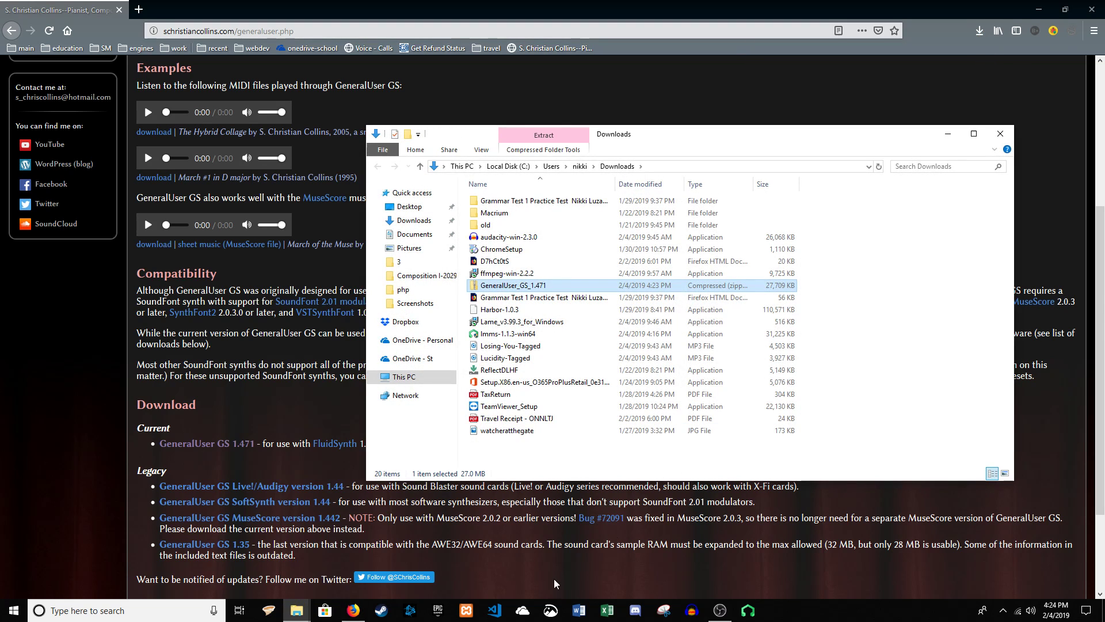
{"action": "mouse_move", "coordinate": [296, 612]}
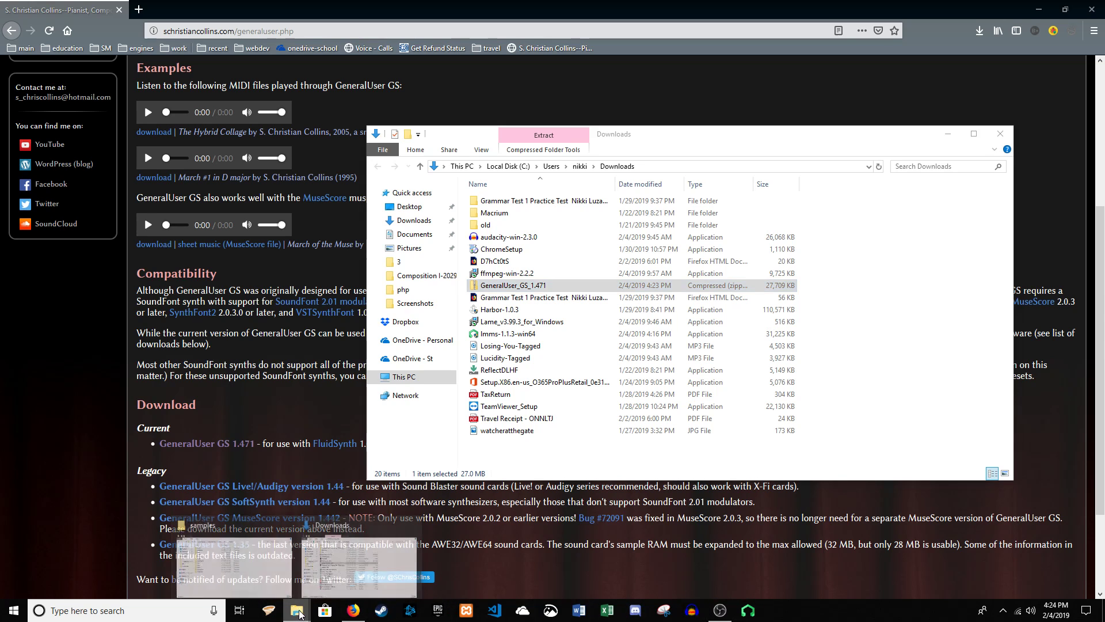
{"action": "left_click", "coordinate": [332, 568]}
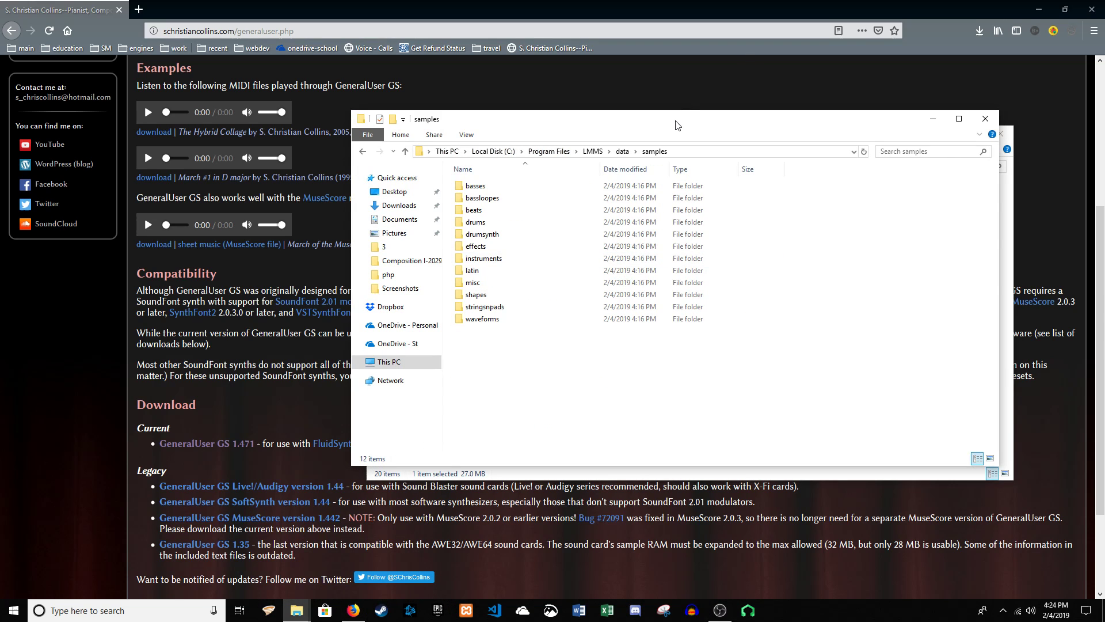
{"action": "left_click_drag", "start_coordinate": [691, 119], "coordinate": [1, 150]}
{"action": "left_click", "coordinate": [757, 169]}
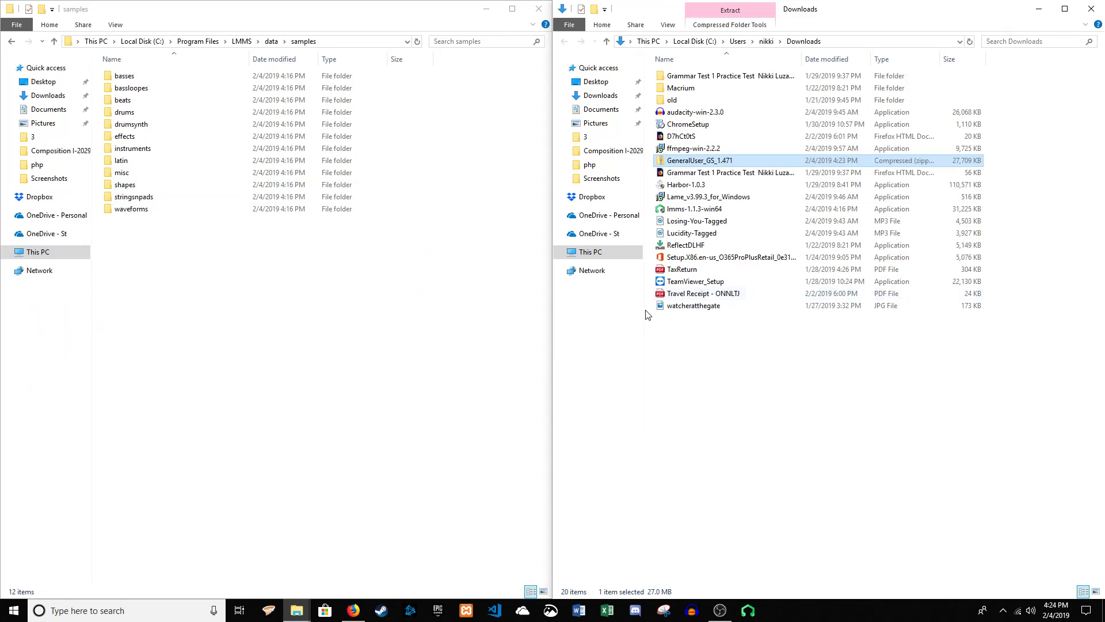
Step: Move the GeneralUser_GS_1.471 zip into the LMMS samples folder with administrator permission
{"action": "right_click", "coordinate": [703, 159]}
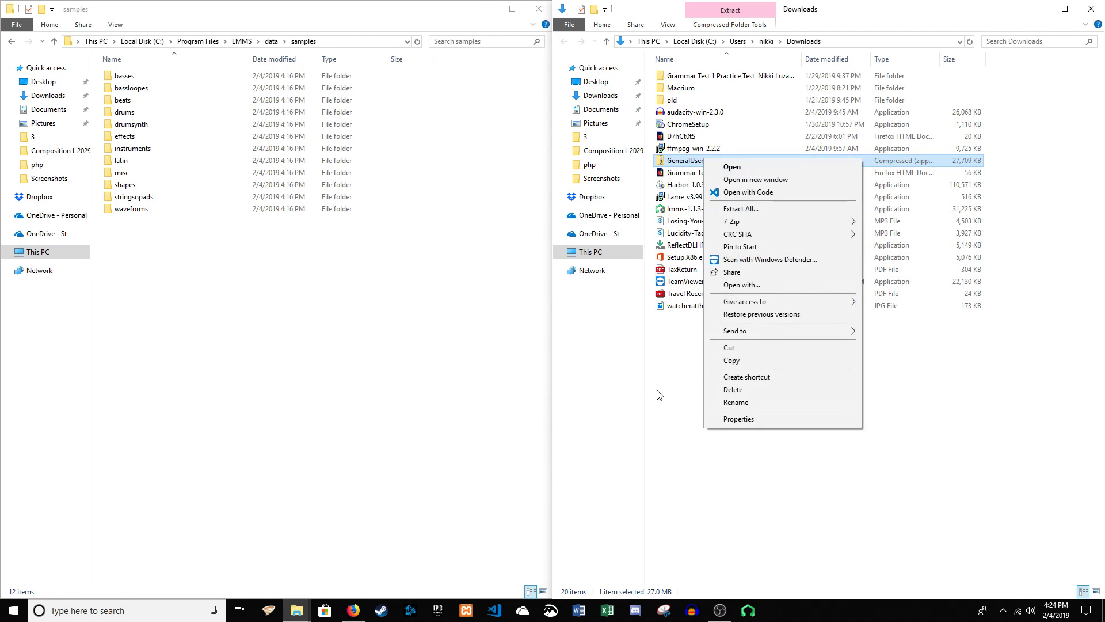
{"action": "left_click", "coordinate": [681, 398]}
{"action": "left_click_drag", "start_coordinate": [677, 163], "coordinate": [183, 314]}
{"action": "left_click", "coordinate": [244, 230]}
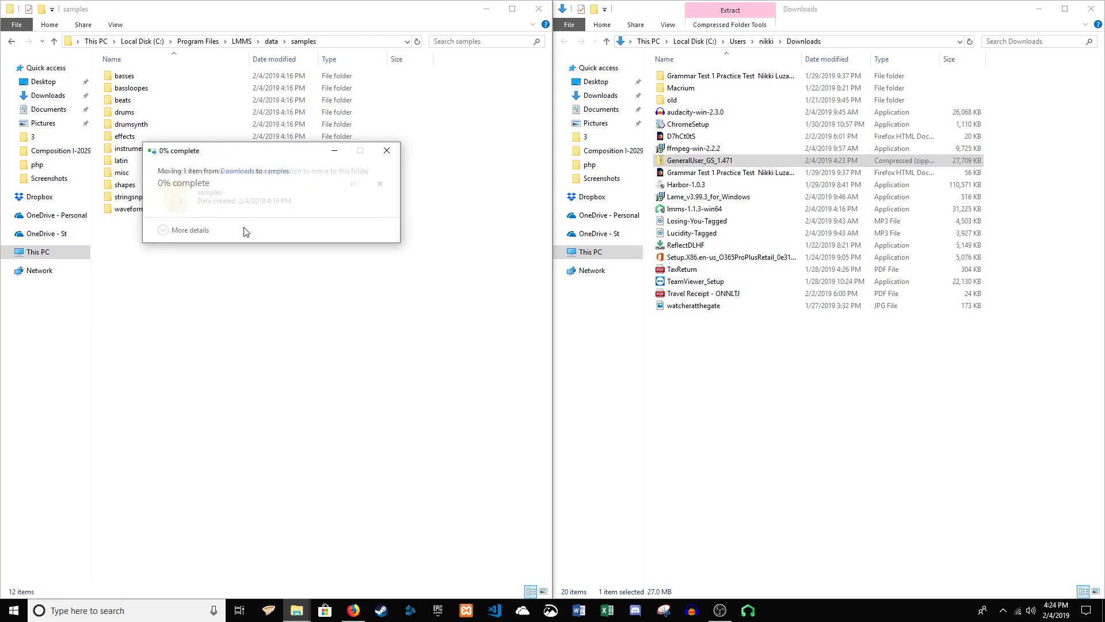
Step: Try Extract All on the zip in samples, dismiss the error and cancel
{"action": "right_click", "coordinate": [185, 221]}
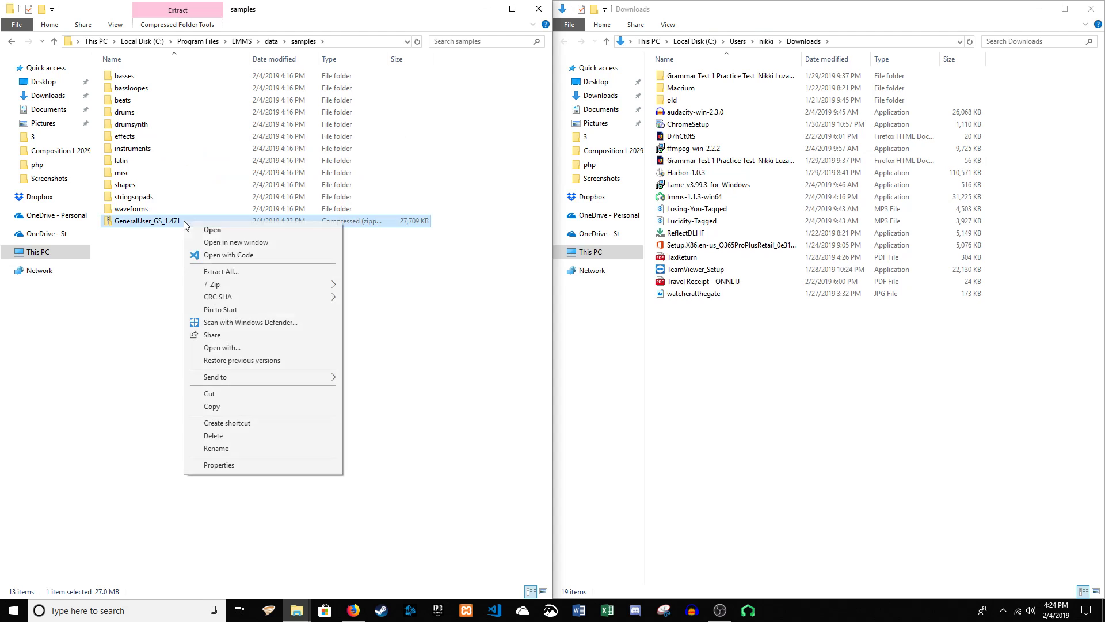
{"action": "left_click", "coordinate": [263, 271]}
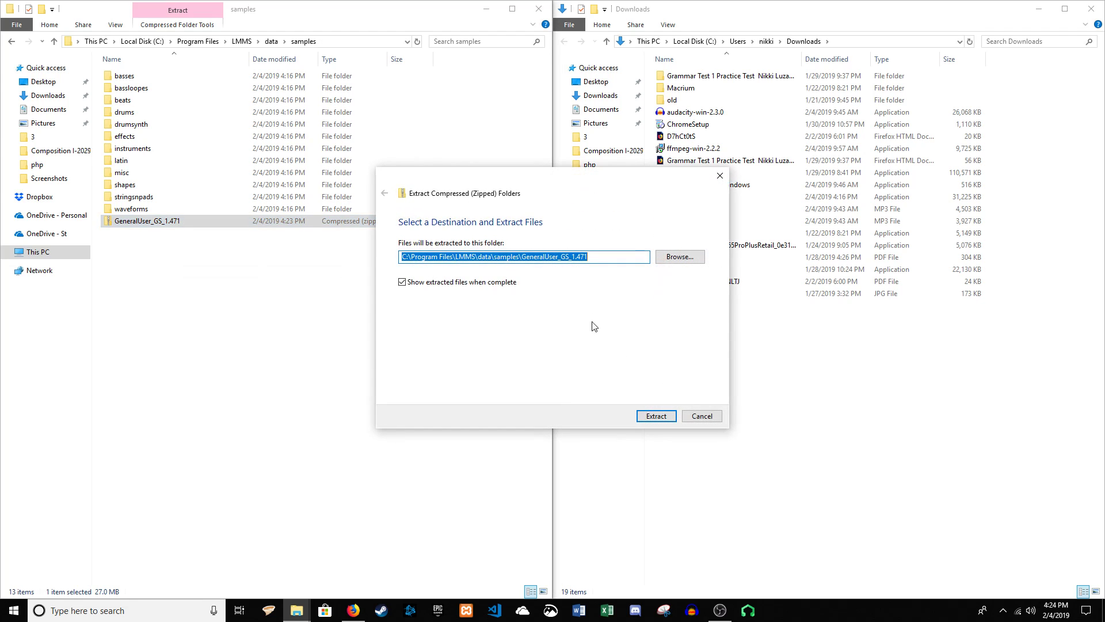
{"action": "left_click", "coordinate": [648, 414]}
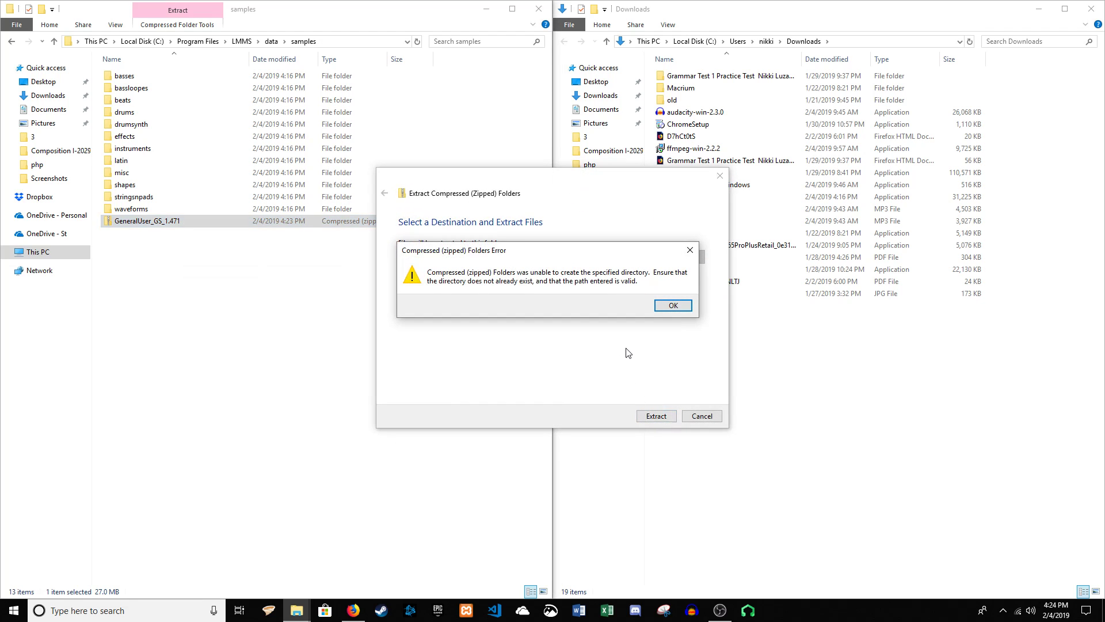
{"action": "left_click", "coordinate": [658, 309]}
{"action": "left_click", "coordinate": [700, 415]}
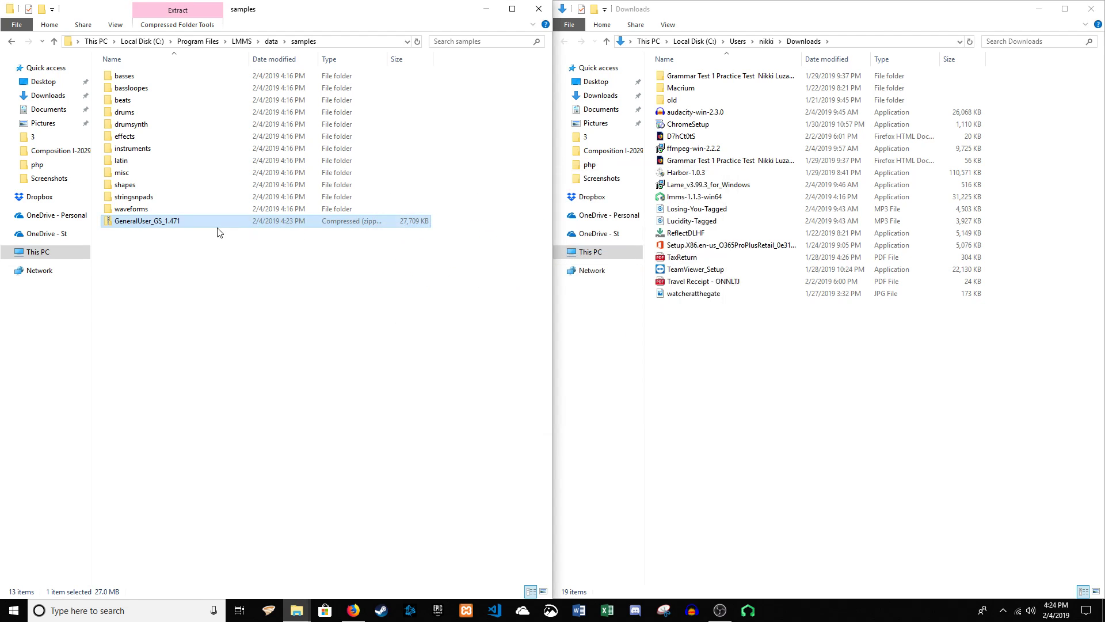
Step: Move the zip back to Downloads and start Extract All with a custom destination
{"action": "left_click_drag", "start_coordinate": [217, 228], "coordinate": [881, 365]}
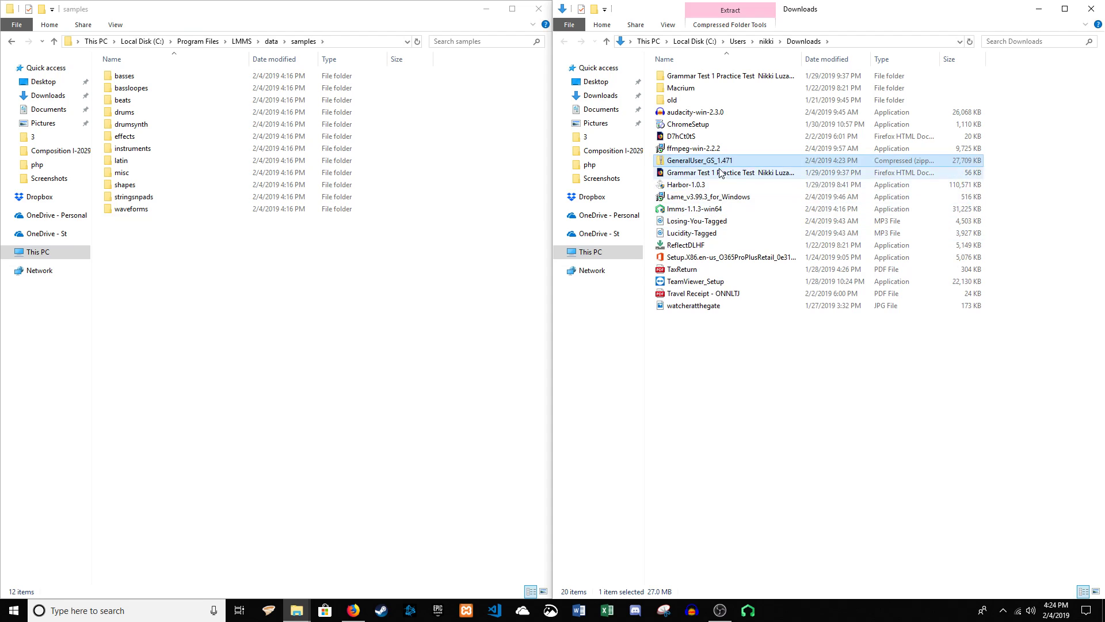
{"action": "right_click", "coordinate": [720, 163]}
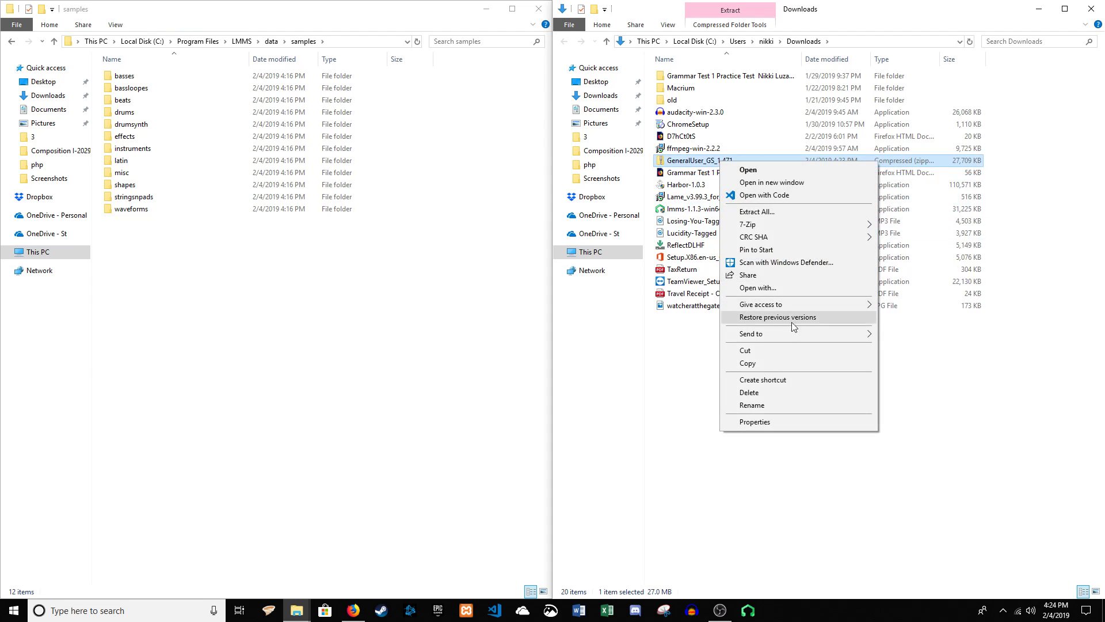
{"action": "left_click", "coordinate": [793, 212]}
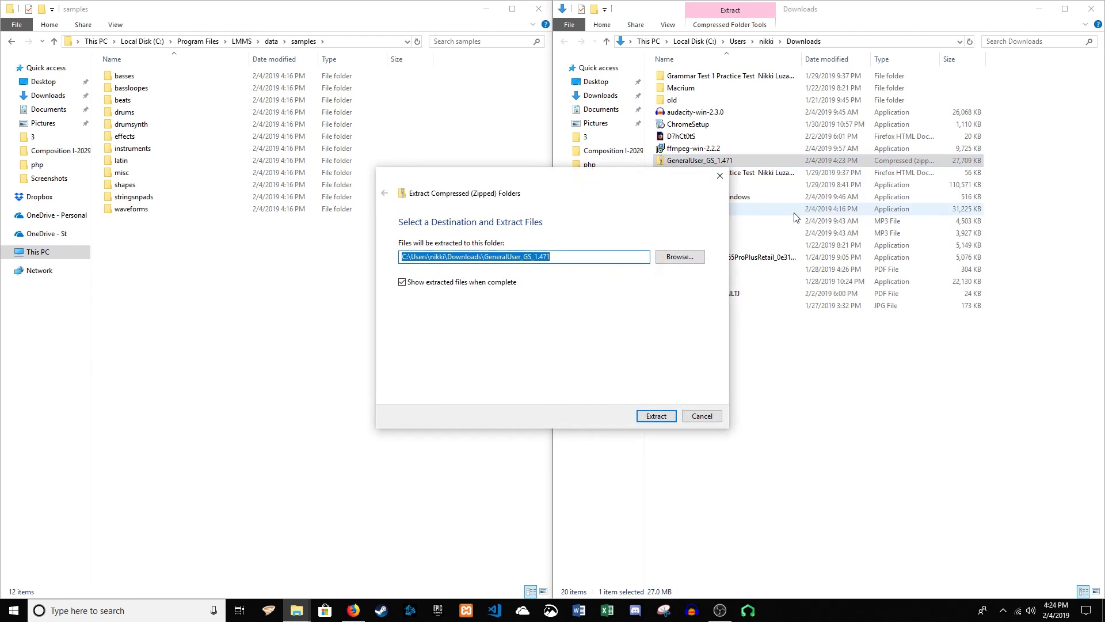
{"action": "left_click", "coordinate": [680, 257]}
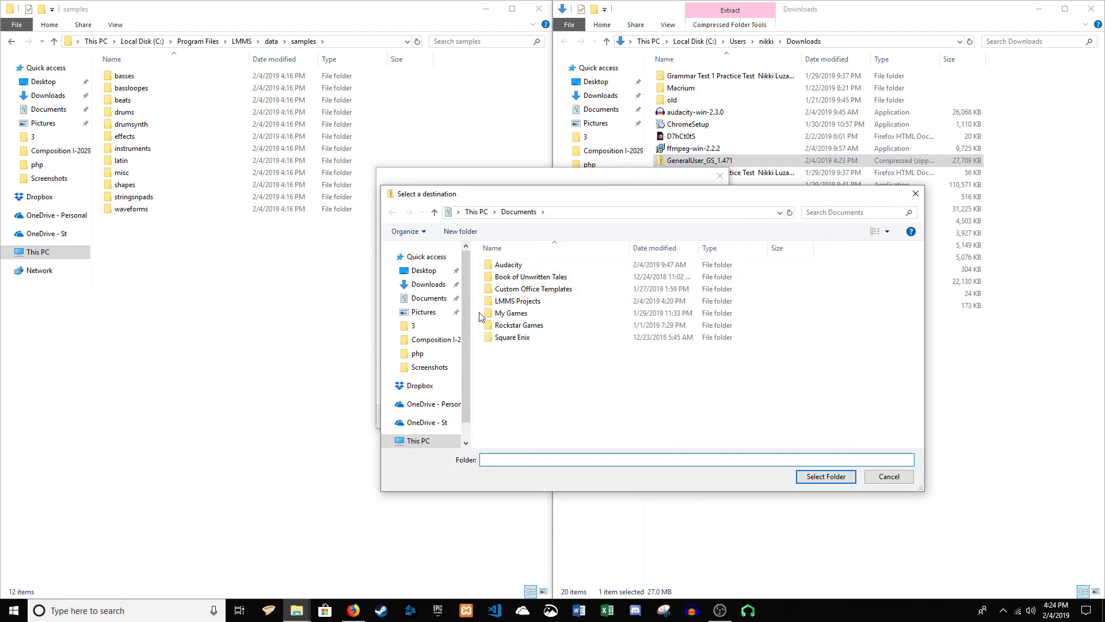
Step: Extract the zip into C:\Program Files\LMMS\data\samples, granting administrator permission
{"action": "left_click", "coordinate": [428, 443]}
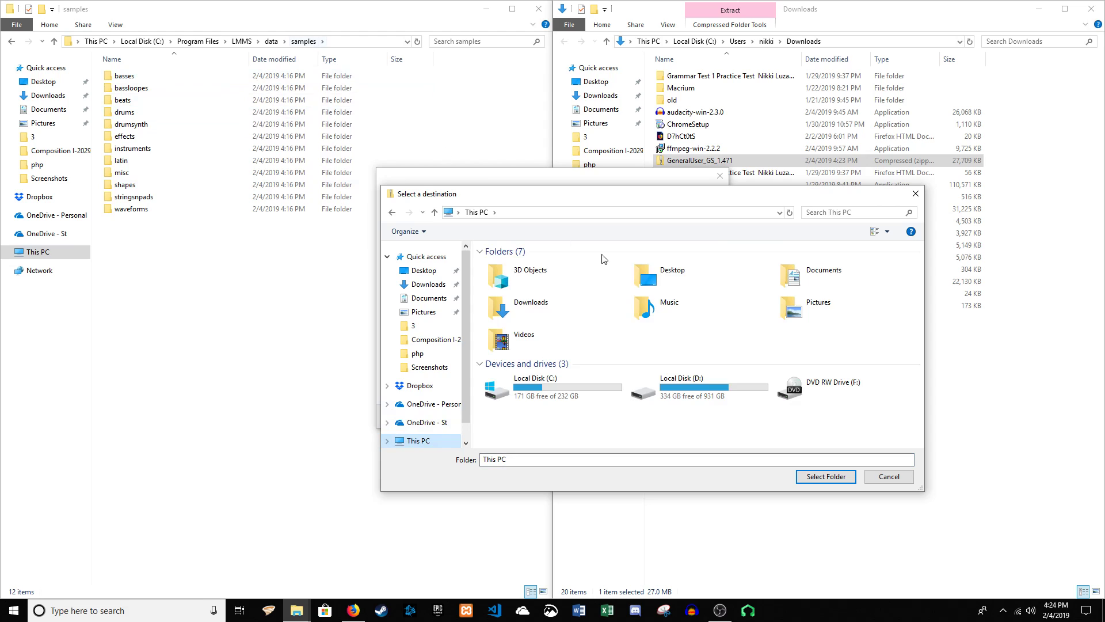
{"action": "double_click", "coordinate": [559, 389]}
{"action": "double_click", "coordinate": [538, 313]}
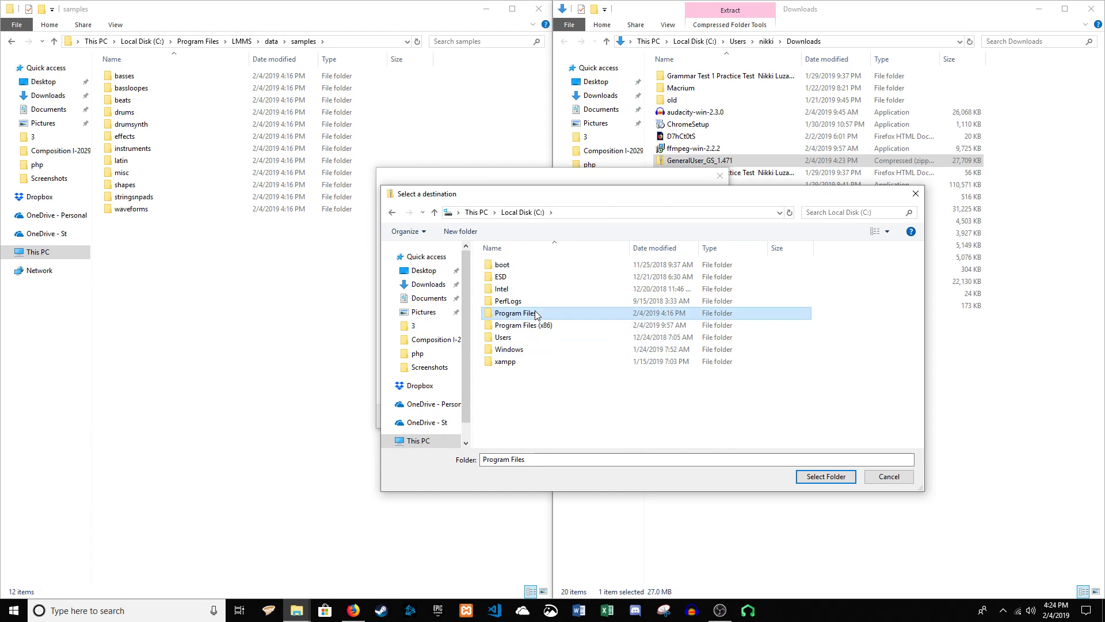
{"action": "double_click", "coordinate": [505, 325]}
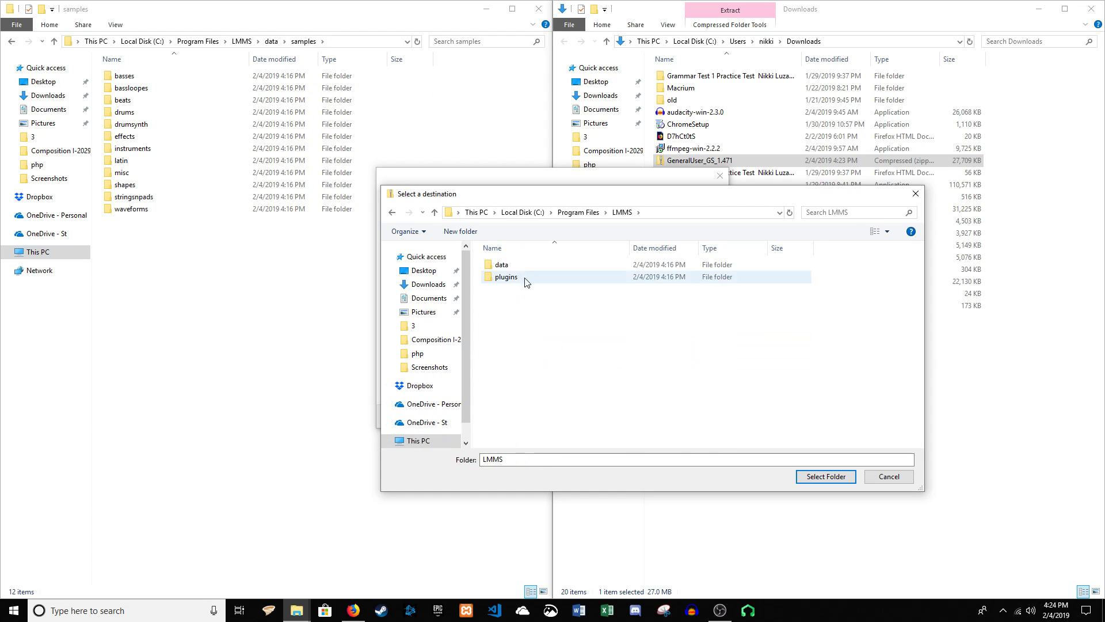
{"action": "double_click", "coordinate": [518, 265]}
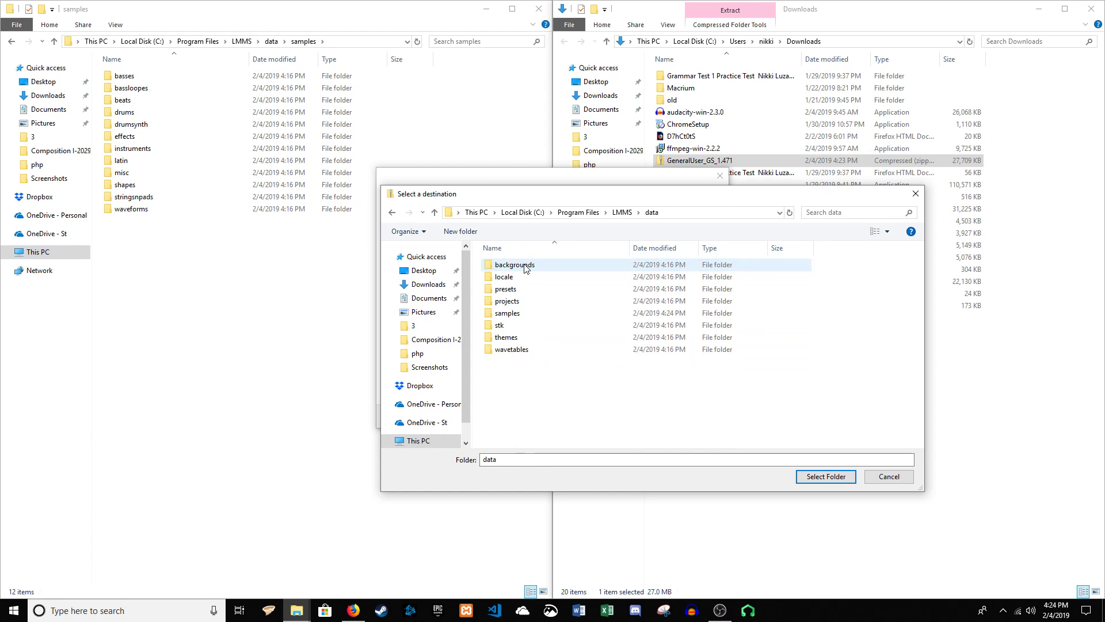
{"action": "double_click", "coordinate": [522, 314]}
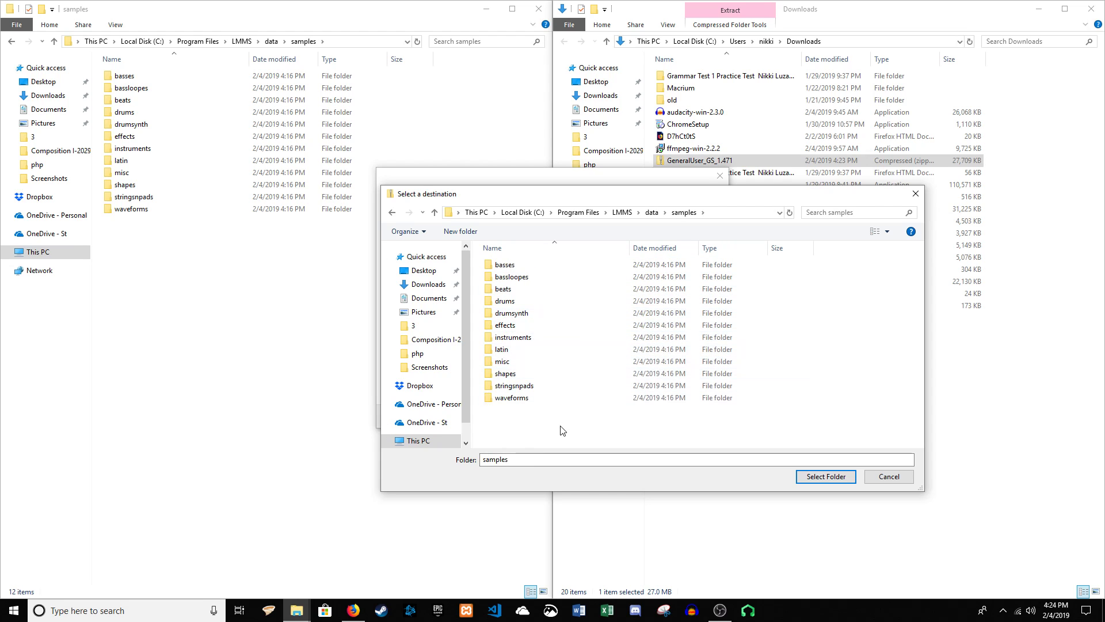
{"action": "left_click", "coordinate": [829, 477]}
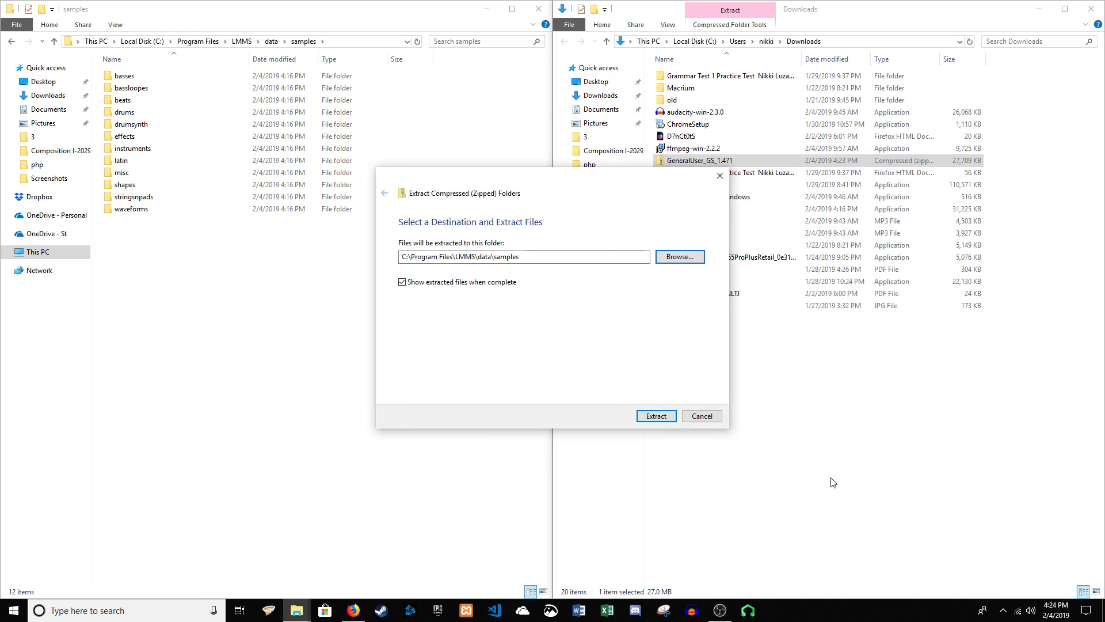
{"action": "left_click", "coordinate": [655, 417]}
{"action": "left_click", "coordinate": [525, 232]}
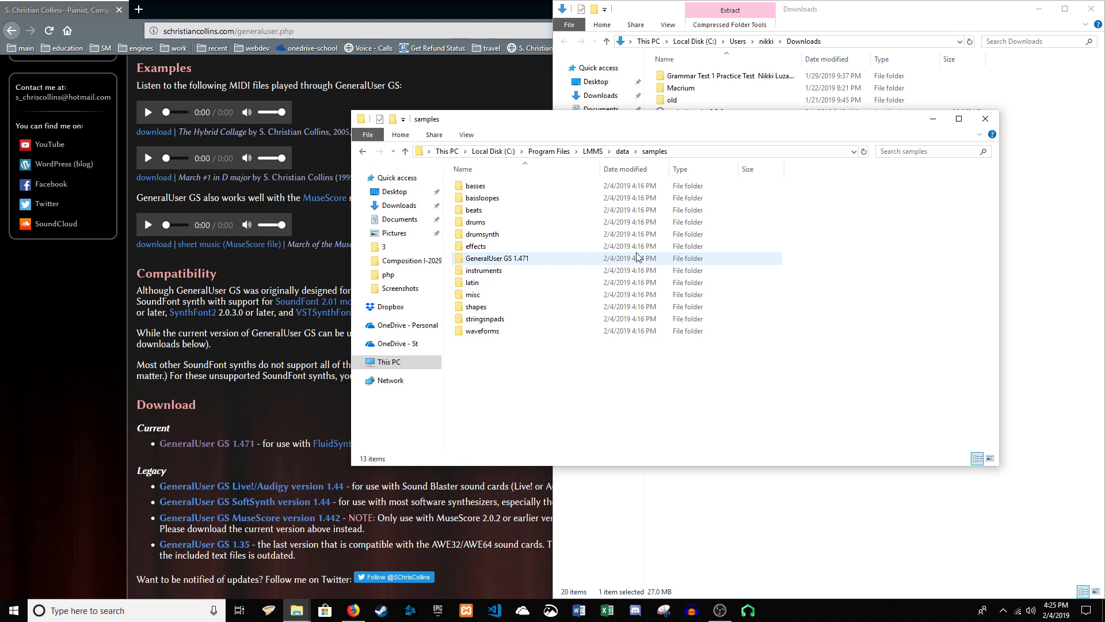
Step: Close both File Explorer windows and relaunch LMMS
{"action": "left_click", "coordinate": [986, 120]}
{"action": "left_click", "coordinate": [1091, 9]}
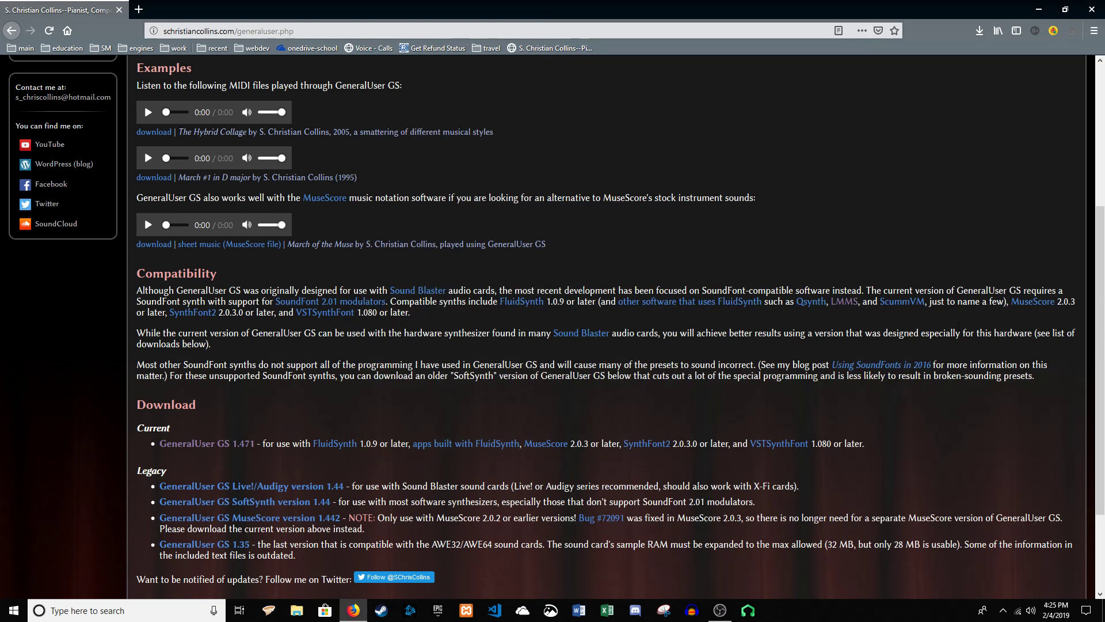
{"action": "left_click", "coordinate": [751, 614]}
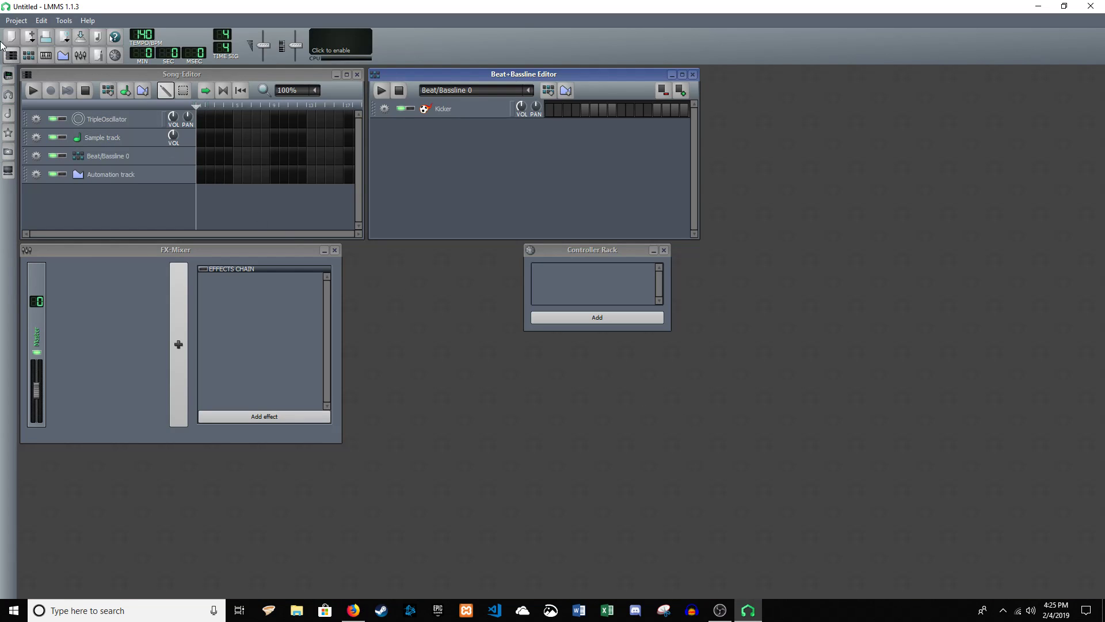
{"action": "left_click", "coordinate": [14, 22]}
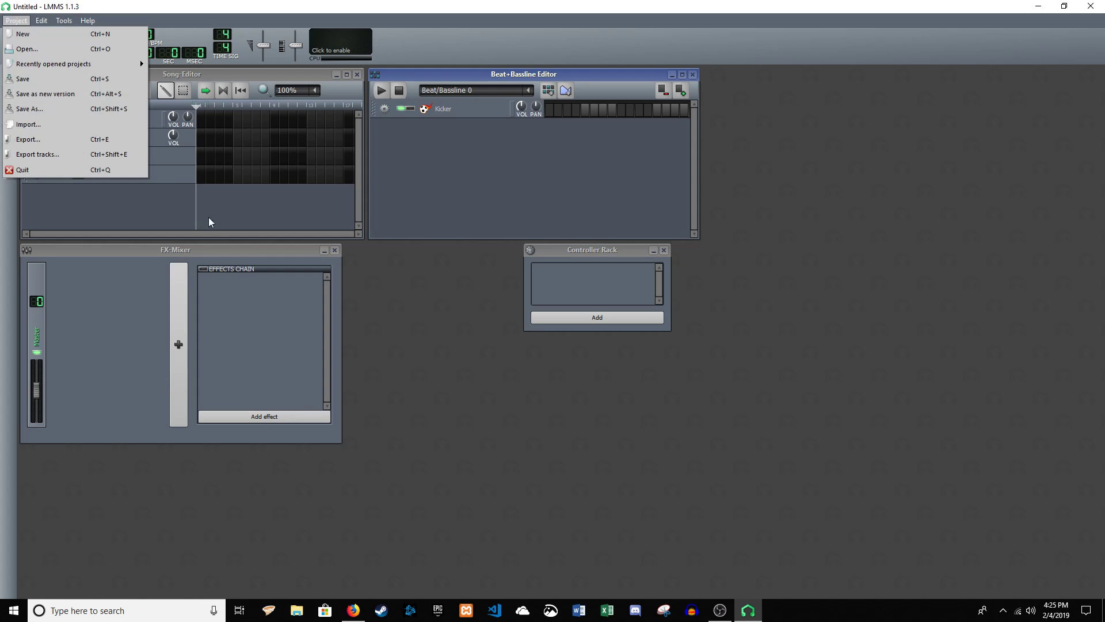
{"action": "left_click", "coordinate": [424, 350]}
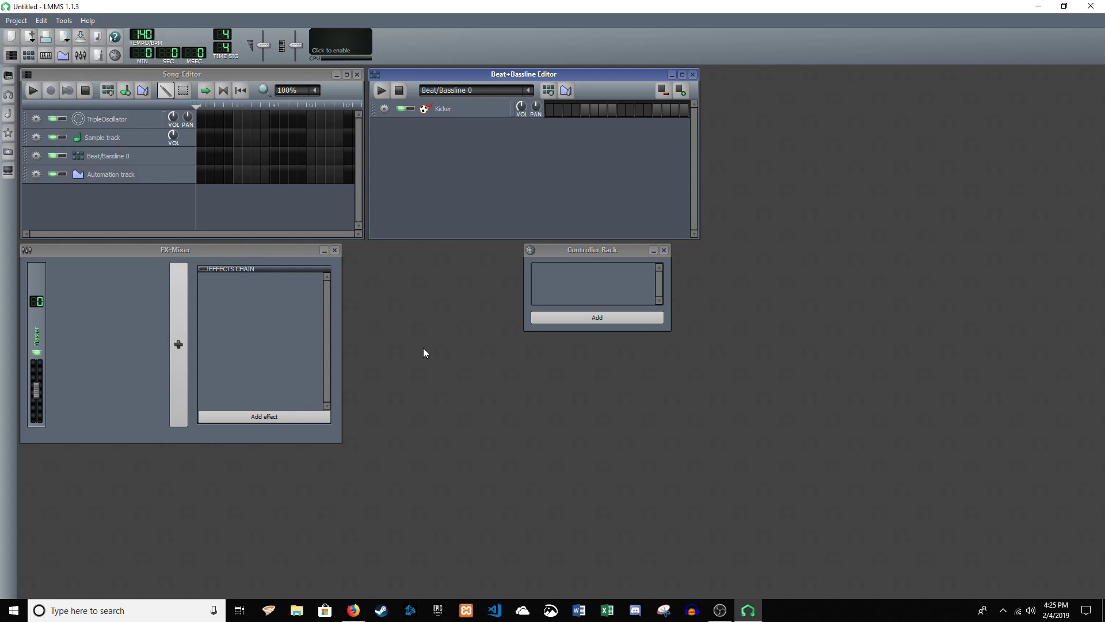
Step: Expand the GeneralUser GS 1.471 folder in the My samples browser
{"action": "left_click", "coordinate": [9, 113]}
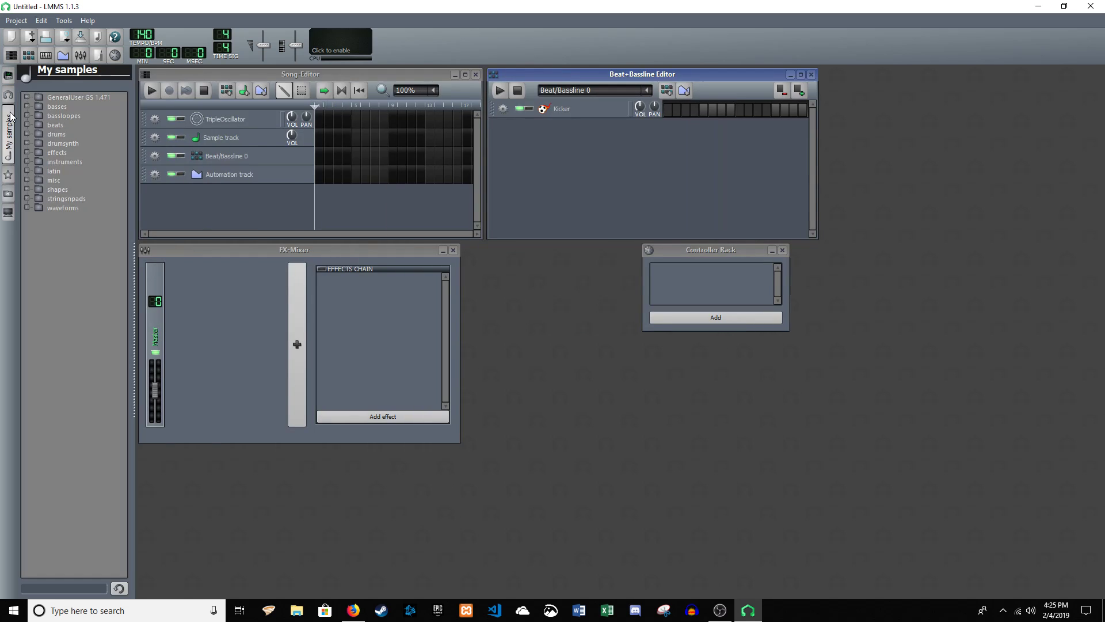
{"action": "left_click", "coordinate": [68, 96]}
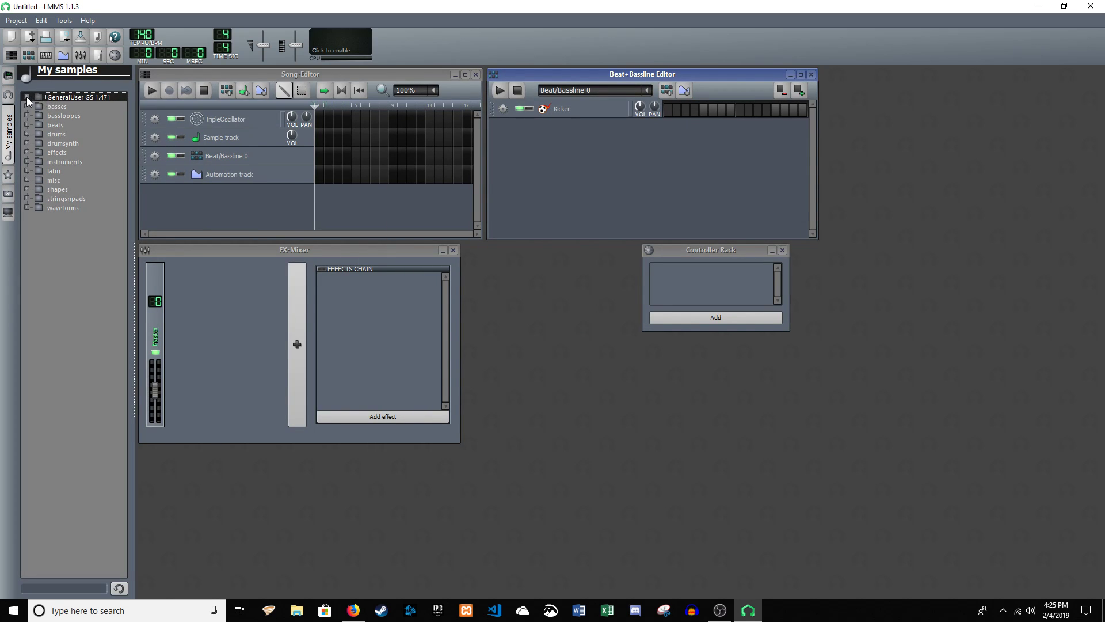
{"action": "left_click", "coordinate": [27, 97]}
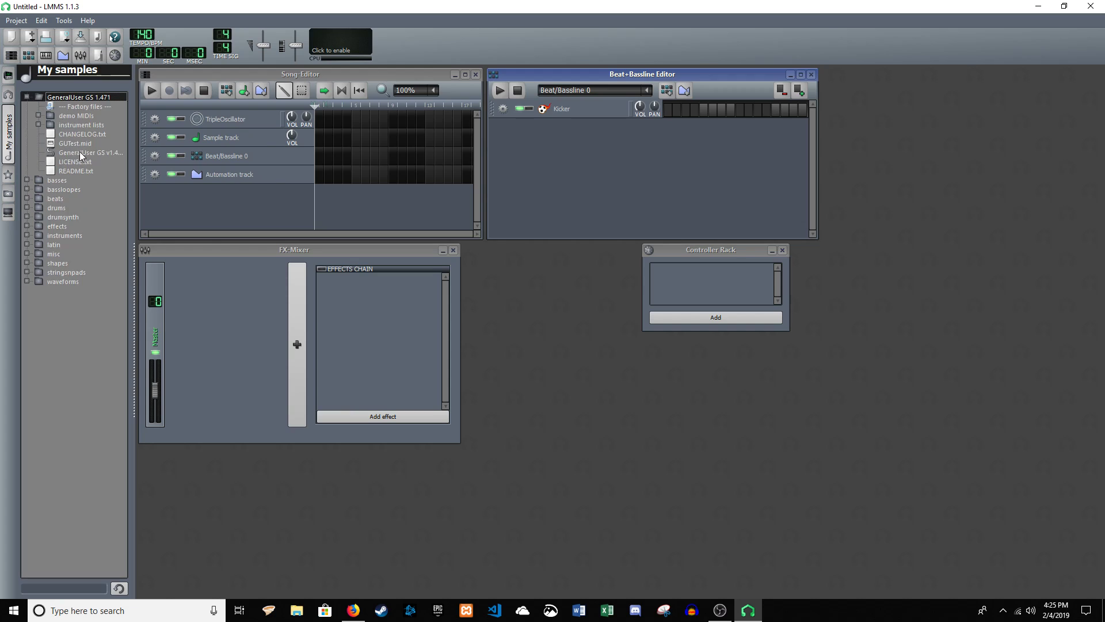
Step: Drag the GeneralUser GS v1.4 .sf2 into the Song-Editor and open the new track's Soundfont Player
{"action": "left_click_drag", "start_coordinate": [102, 155], "coordinate": [121, 160]}
{"action": "left_click_drag", "start_coordinate": [201, 205], "coordinate": [203, 207]}
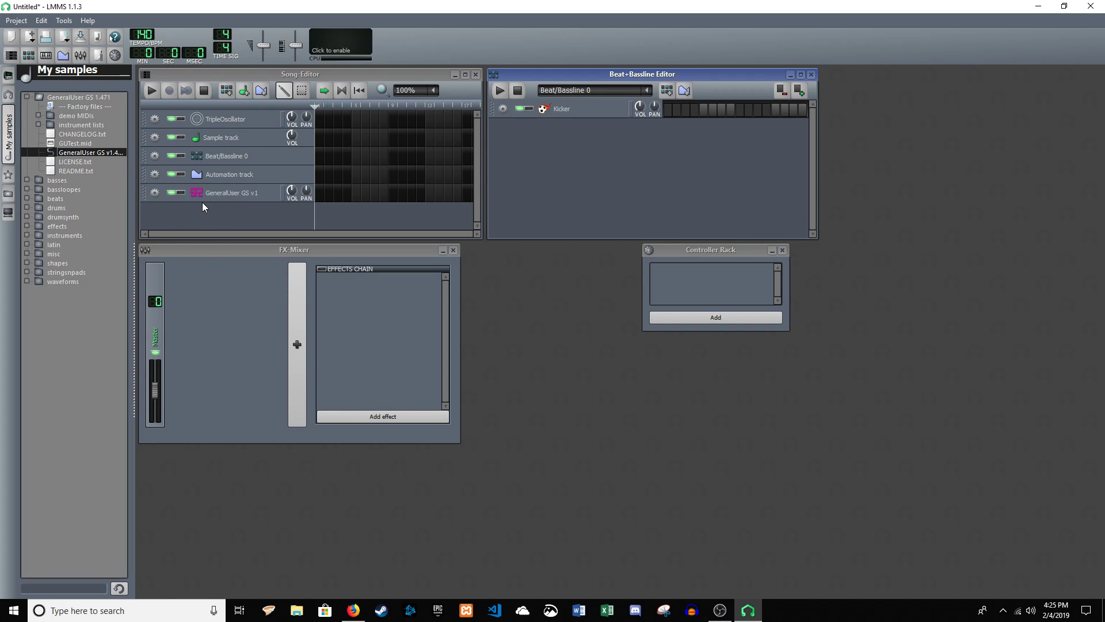
{"action": "left_click", "coordinate": [237, 196]}
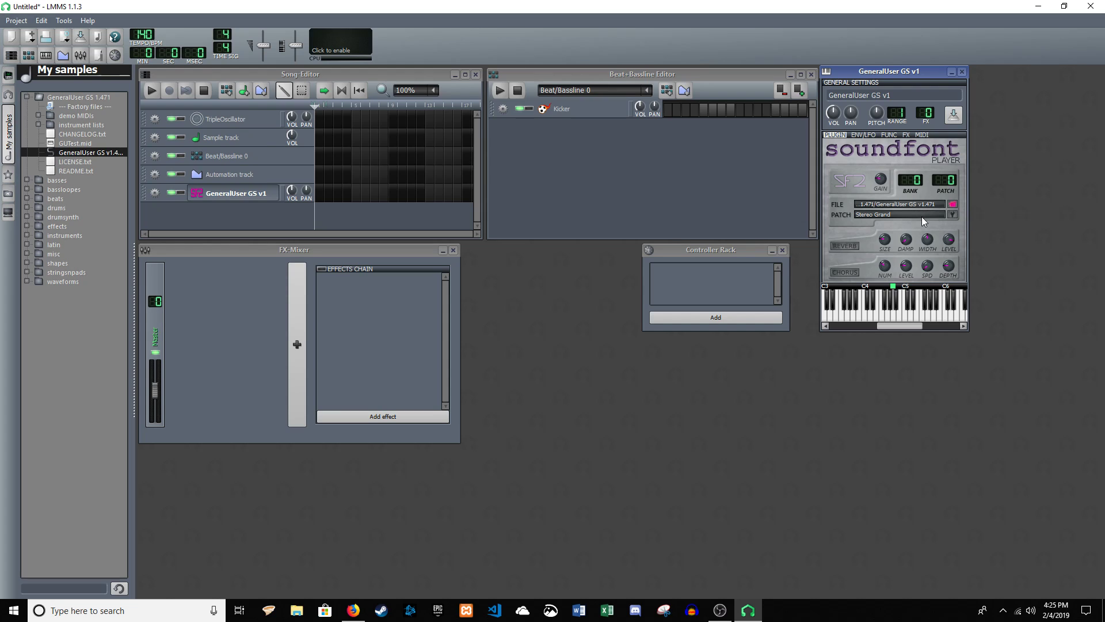
Step: Browse bank 0's SoundFont patches, including FM Electric Piano, Celeste and Vibraphone
{"action": "left_click", "coordinate": [953, 214]}
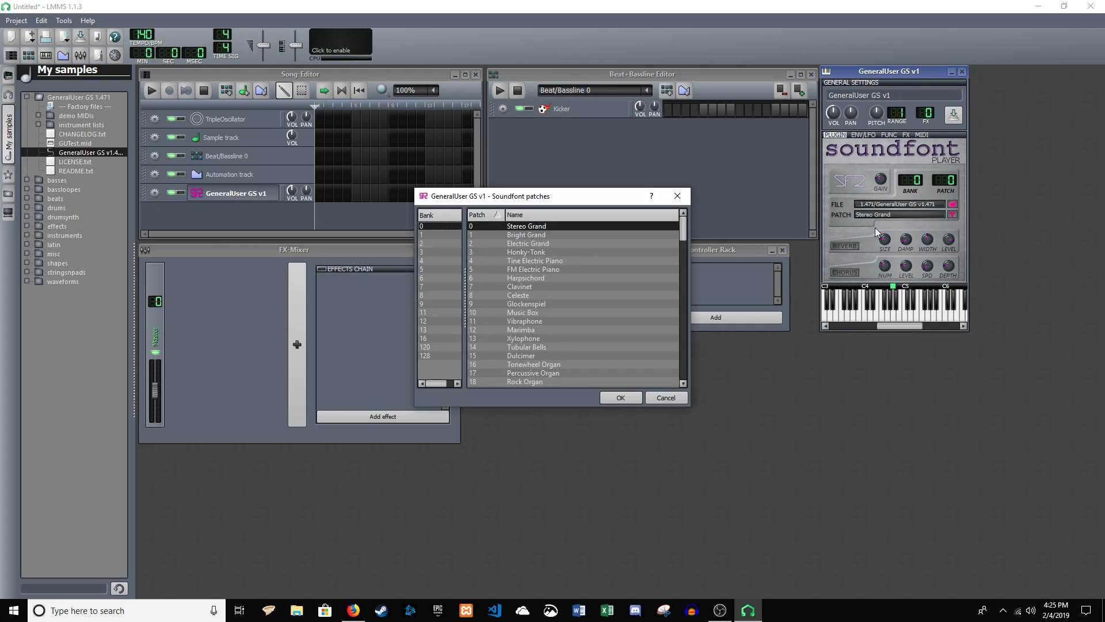
{"action": "scroll", "coordinate": [544, 259], "scroll_direction": "down", "scroll_amount": 9}
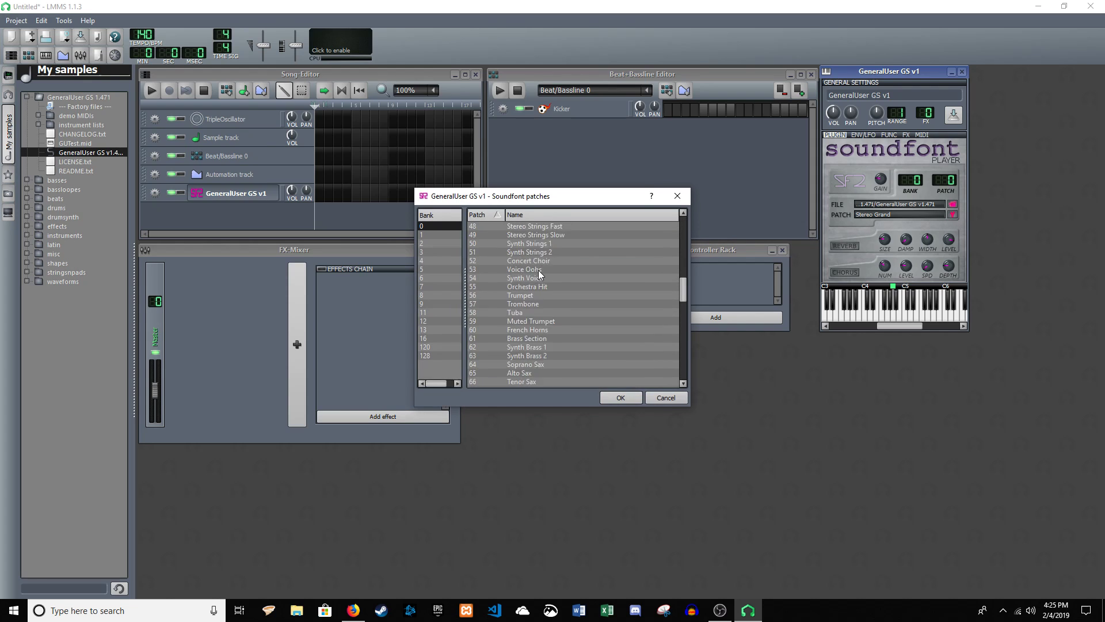
{"action": "scroll", "coordinate": [538, 270], "scroll_direction": "up", "scroll_amount": 16}
{"action": "left_click", "coordinate": [536, 270]}
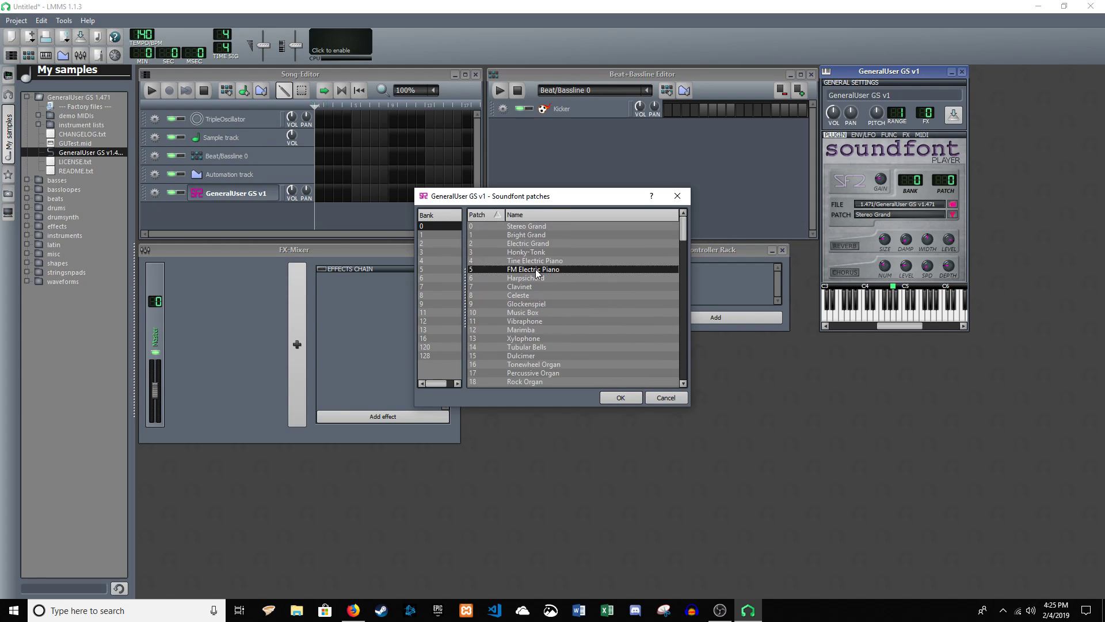
{"action": "left_click", "coordinate": [536, 295]}
{"action": "left_click", "coordinate": [542, 320]}
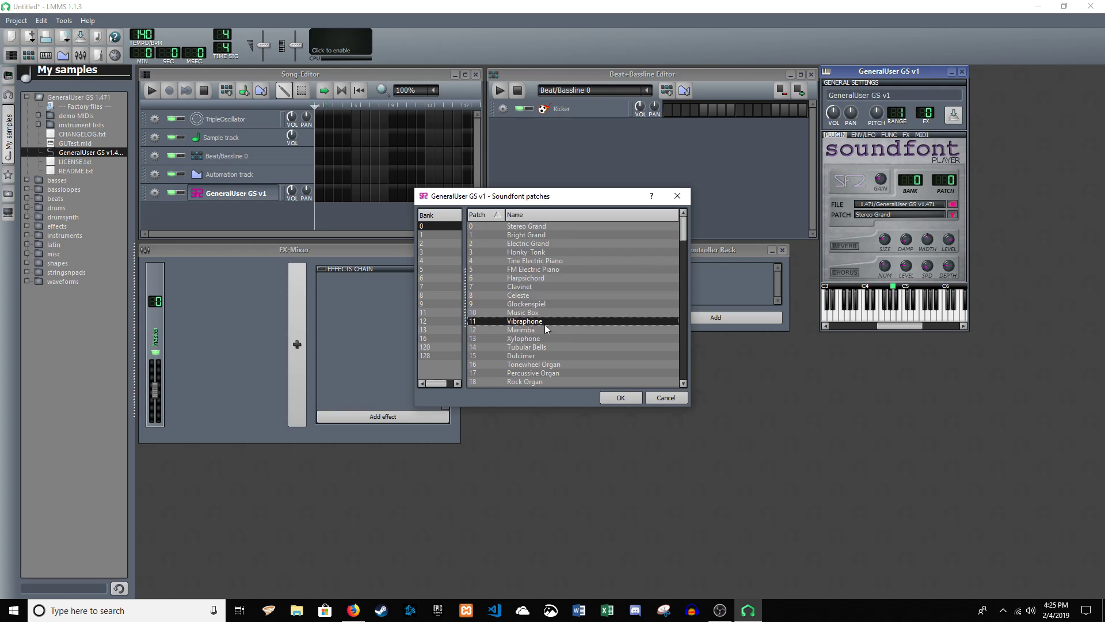
Step: Look through the patches in banks 4 to 128, then return to bank 0
{"action": "left_click", "coordinate": [432, 236]}
{"action": "left_click", "coordinate": [432, 251]}
{"action": "left_click", "coordinate": [434, 260]}
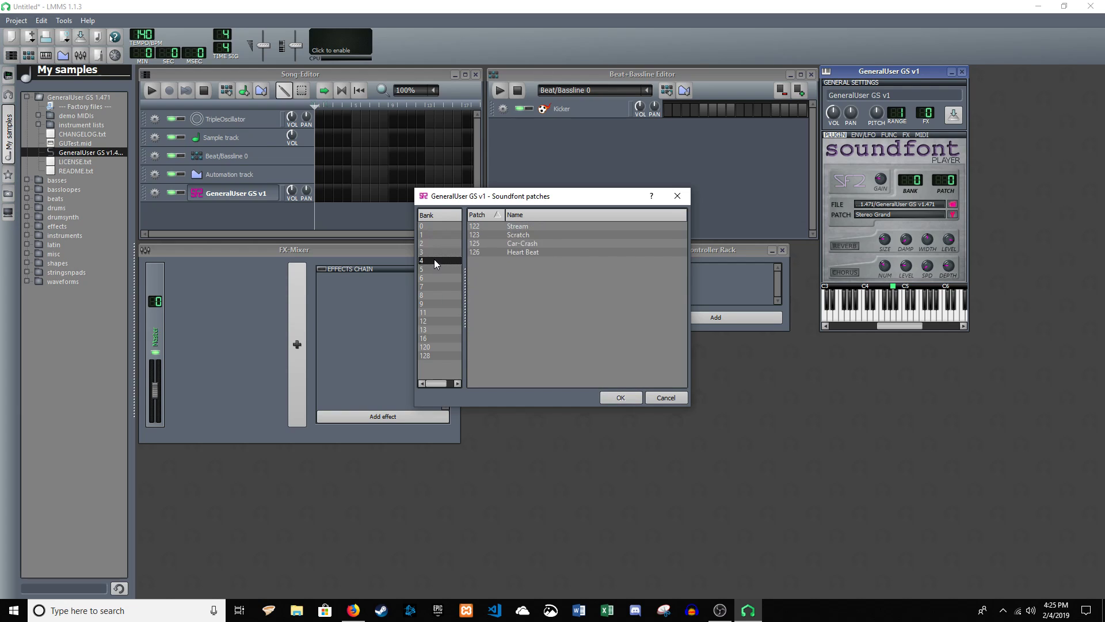
{"action": "left_click", "coordinate": [435, 269]}
{"action": "left_click", "coordinate": [437, 278]}
{"action": "left_click", "coordinate": [435, 295]}
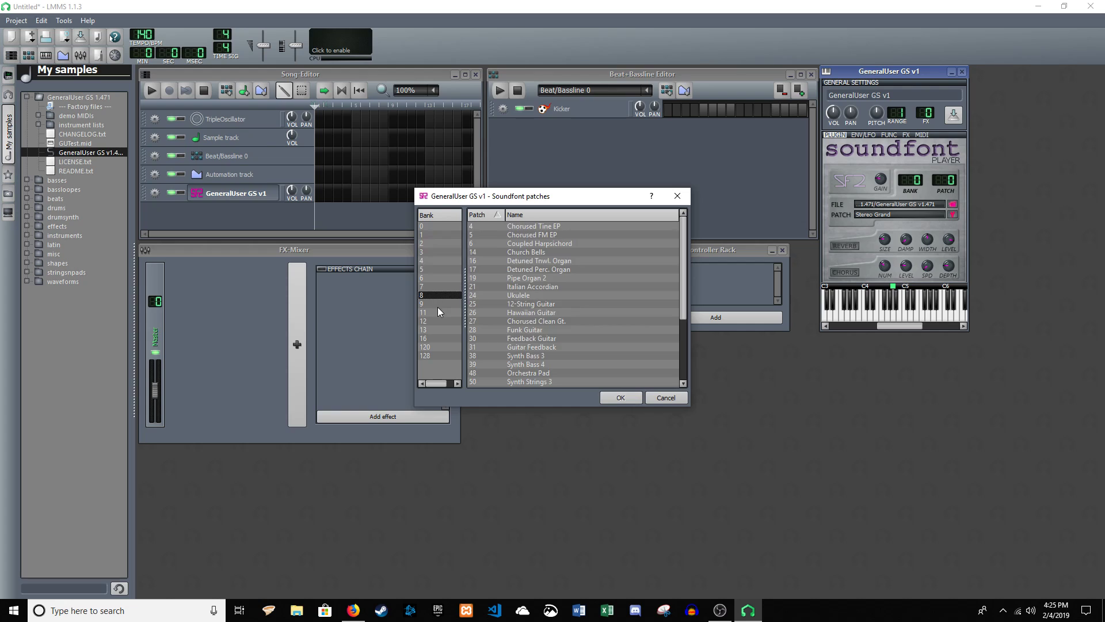
{"action": "left_click", "coordinate": [437, 310]}
{"action": "left_click", "coordinate": [447, 347]}
{"action": "left_click", "coordinate": [444, 354]}
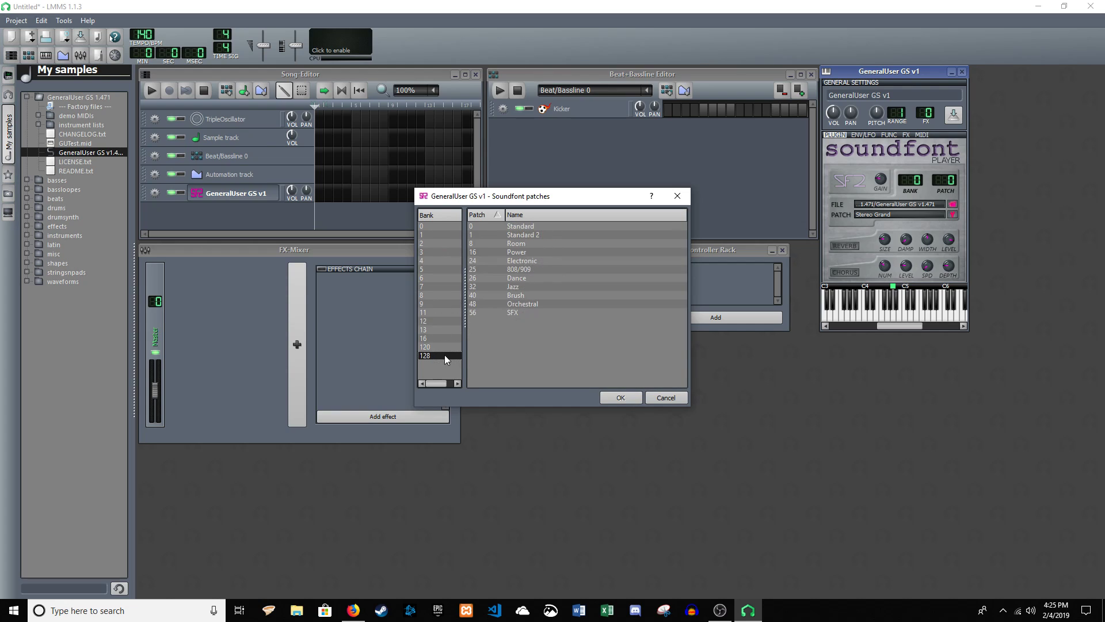
{"action": "left_click", "coordinate": [449, 270]}
{"action": "left_click", "coordinate": [438, 226]}
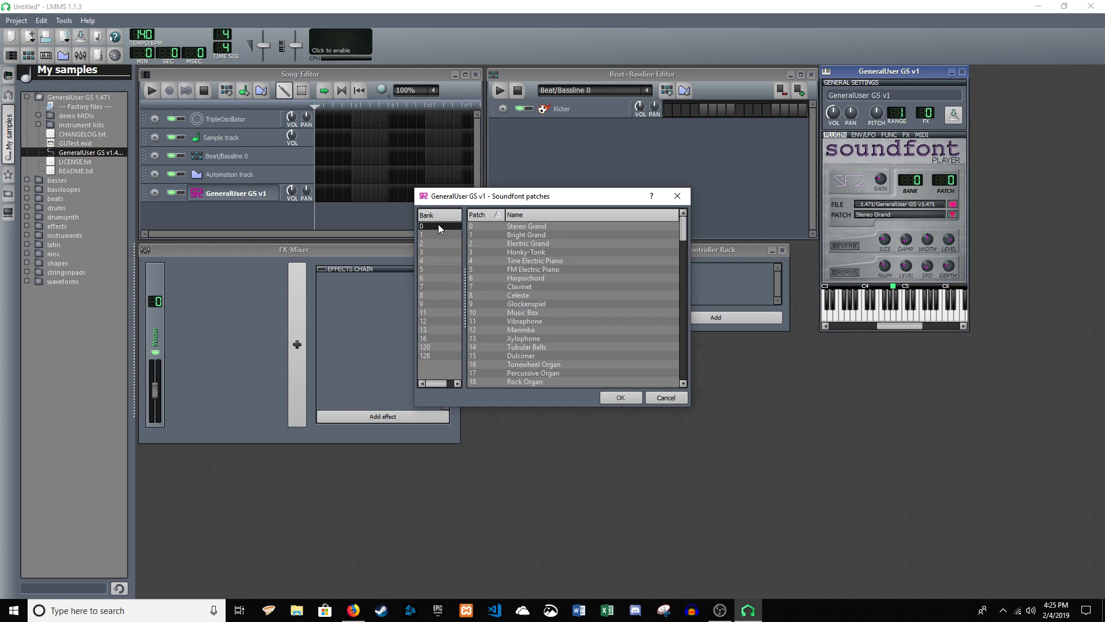
Step: Select patch 105 Banjo in bank 0 and confirm it
{"action": "scroll", "coordinate": [520, 252], "scroll_direction": "down", "scroll_amount": 20}
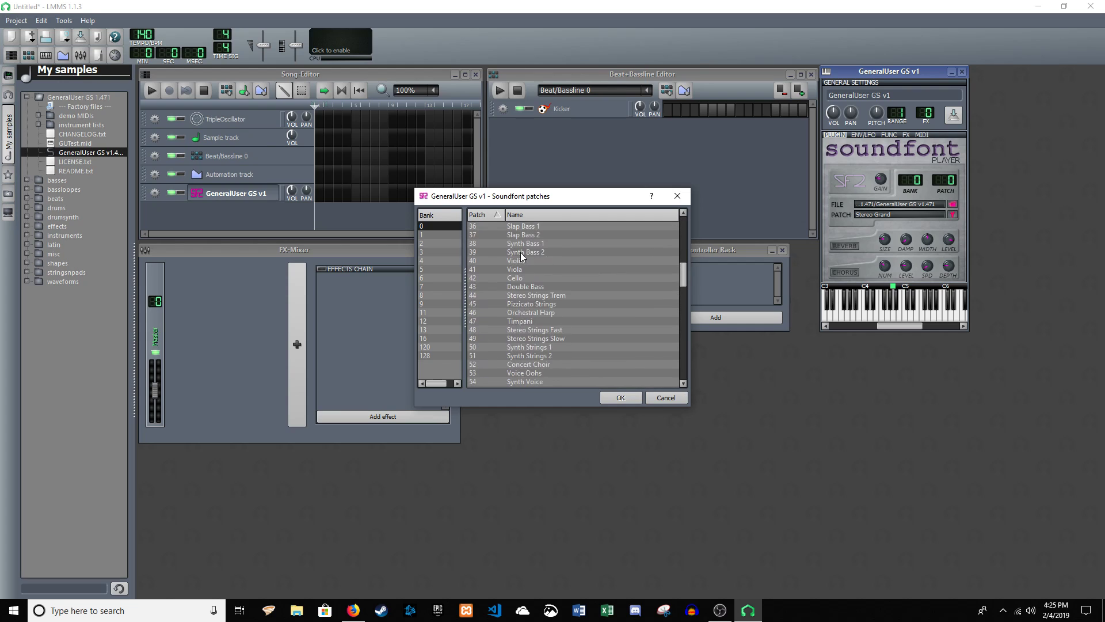
{"action": "scroll", "coordinate": [523, 262], "scroll_direction": "down", "scroll_amount": 1}
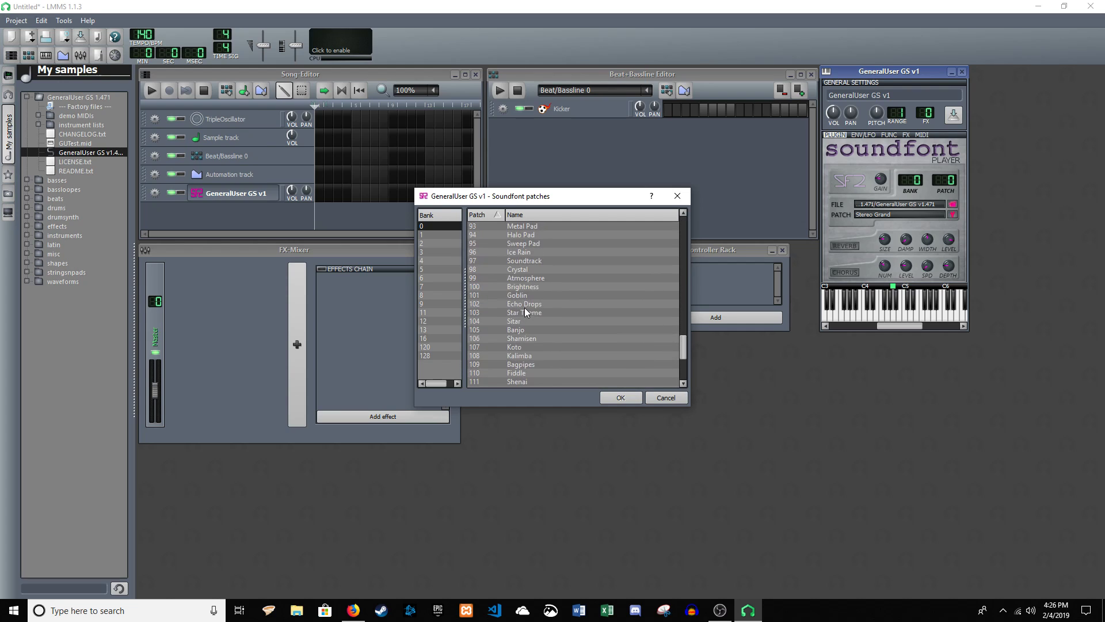
{"action": "left_click", "coordinate": [549, 329]}
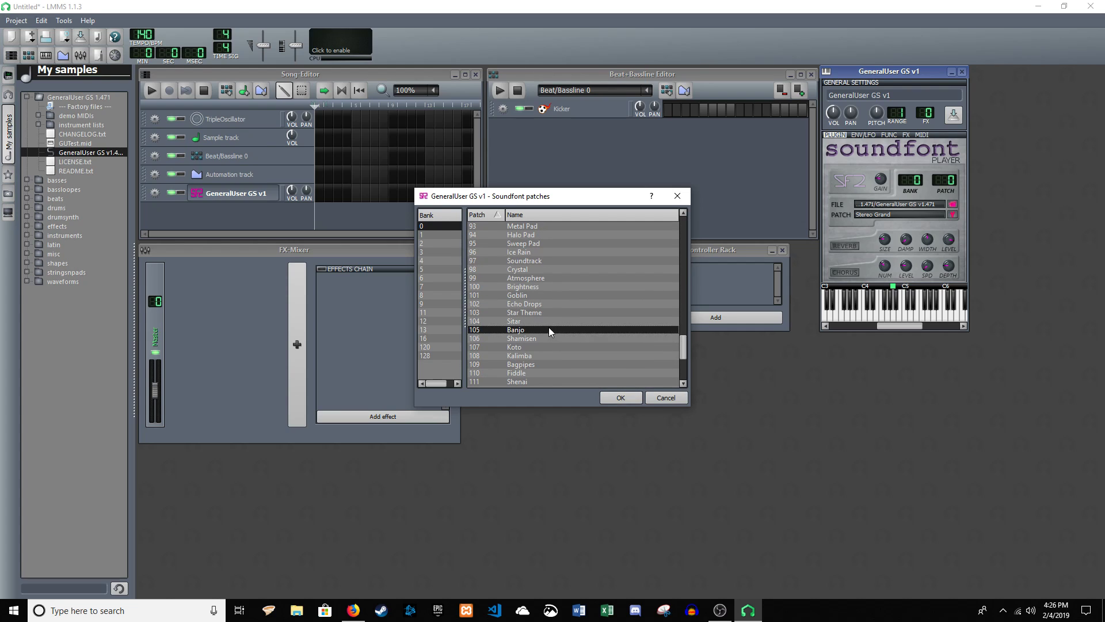
{"action": "left_click", "coordinate": [610, 395]}
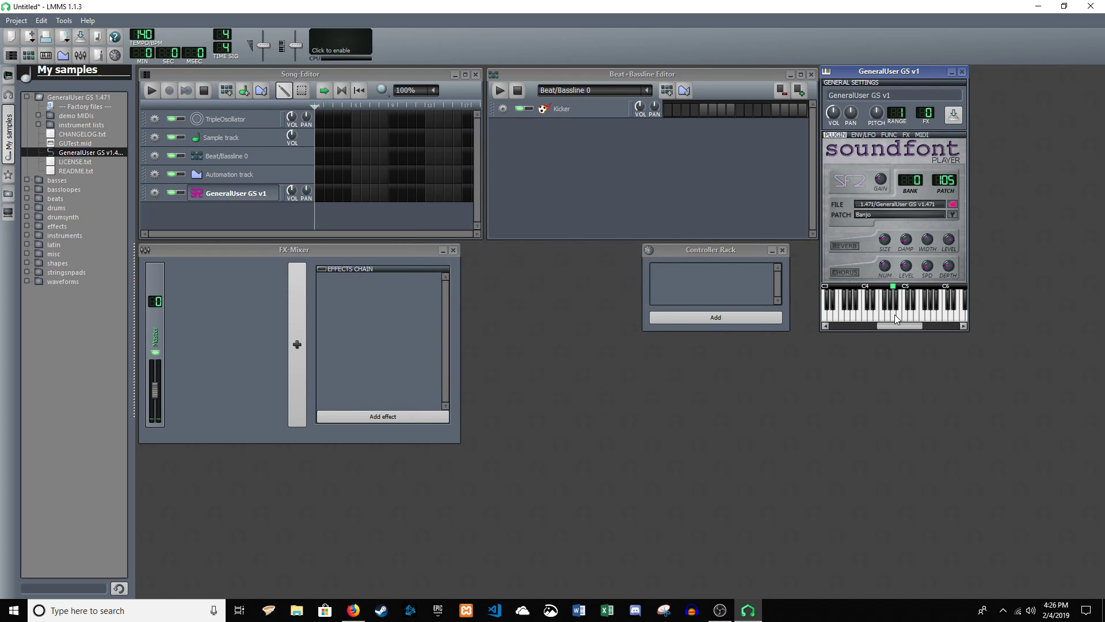
{"action": "key", "text": "h"}
{"action": "key", "text": "n"}
{"action": "key", "text": "n"}
{"action": "key", "text": "n"}
{"action": "key", "text": "r"}
{"action": "key", "text": "n"}
{"action": "key", "text": "n"}
{"action": "left_click", "coordinate": [66, 172]}
{"action": "left_click_drag", "start_coordinate": [67, 160], "coordinate": [67, 100]}
{"action": "left_click", "coordinate": [69, 116]}
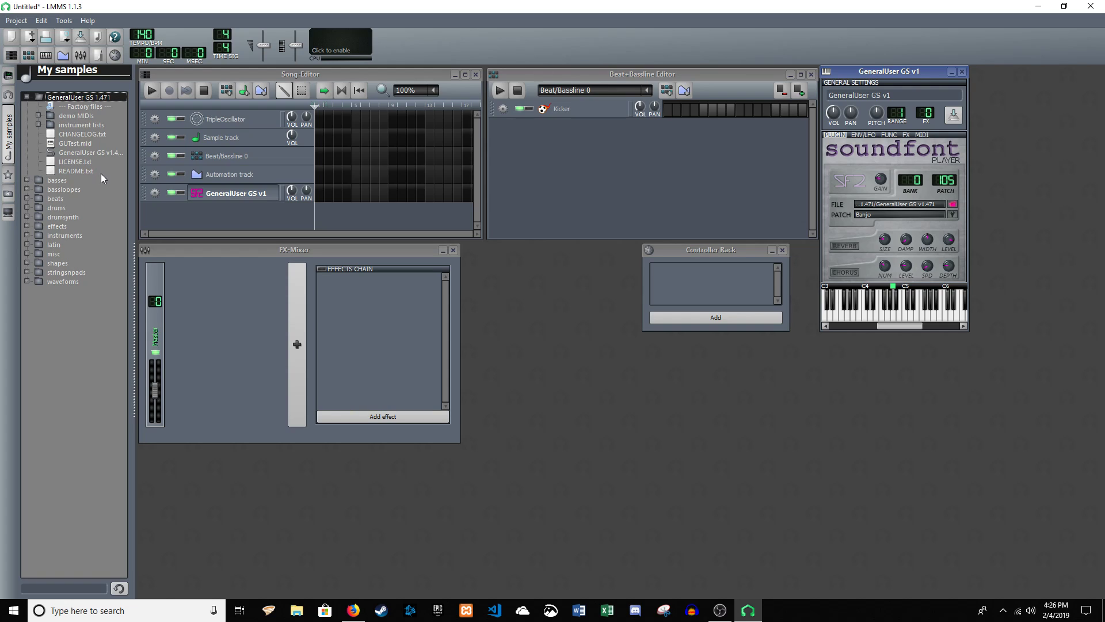
Step: Drag the GeneralUser GS .sf2 into the Song-Editor again and open the second track's player
{"action": "left_click", "coordinate": [27, 97]}
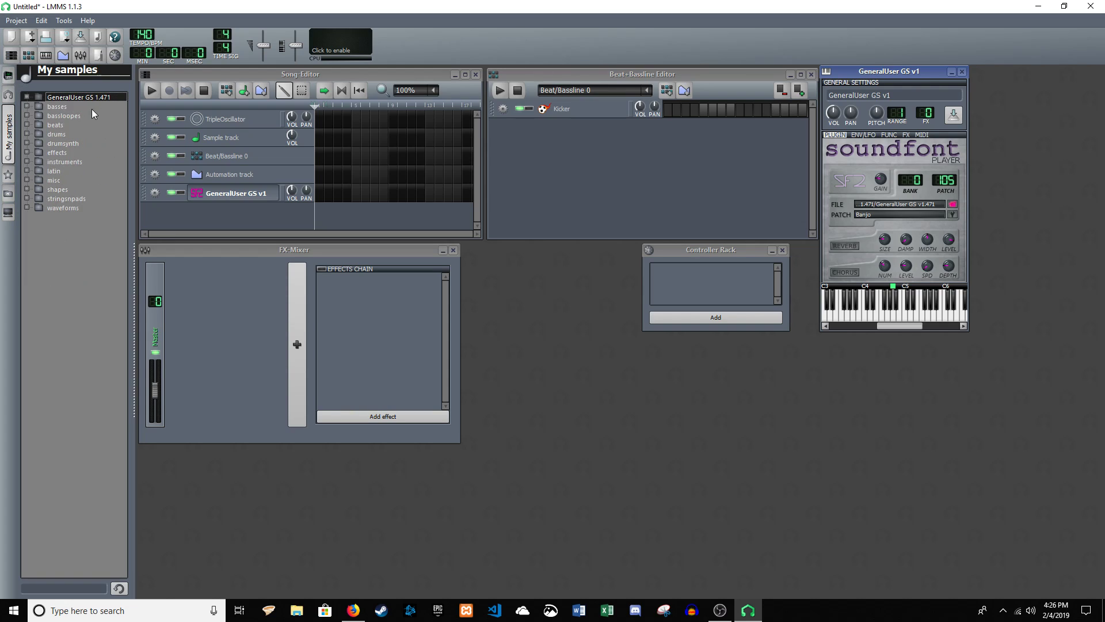
{"action": "left_click", "coordinate": [27, 97]}
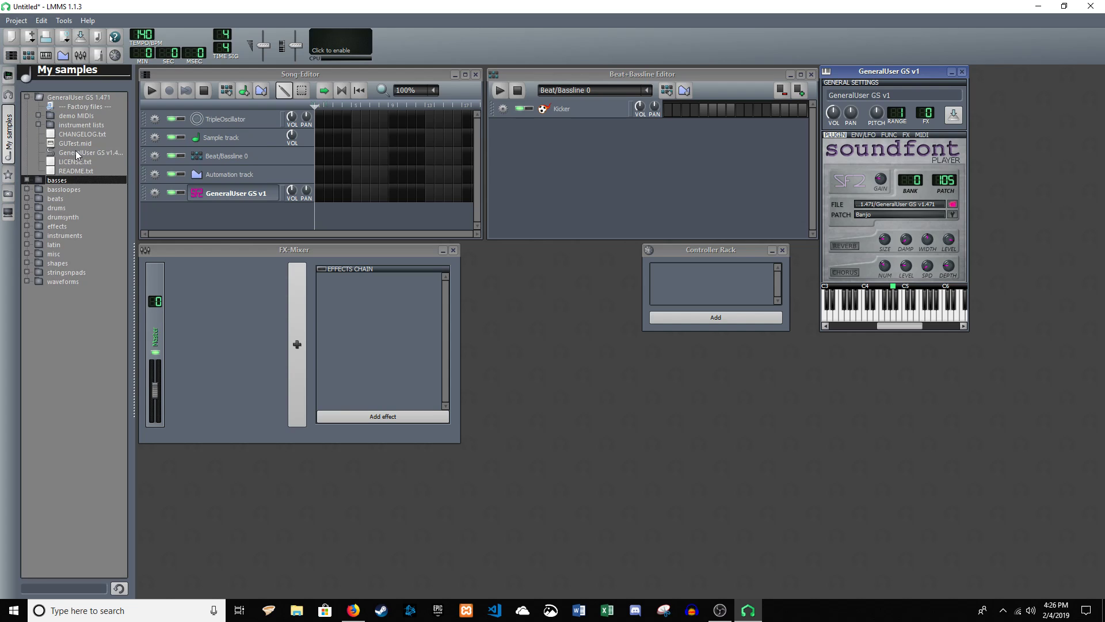
{"action": "left_click_drag", "start_coordinate": [75, 150], "coordinate": [167, 181]}
{"action": "left_click_drag", "start_coordinate": [220, 211], "coordinate": [221, 213]}
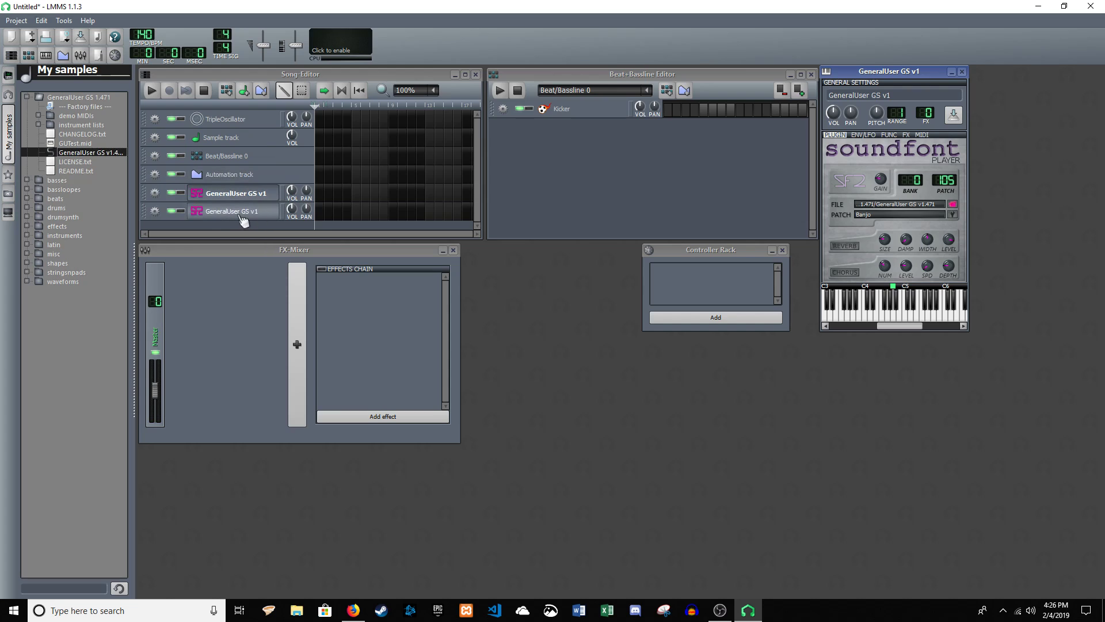
{"action": "left_click", "coordinate": [211, 214]}
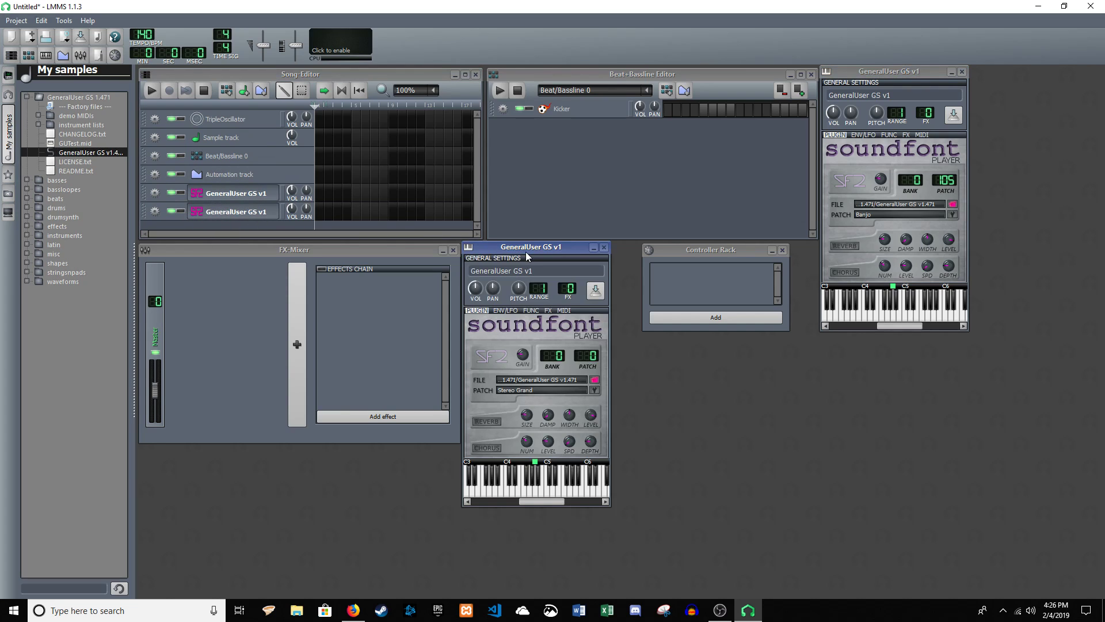
{"action": "left_click_drag", "start_coordinate": [523, 249], "coordinate": [564, 254]}
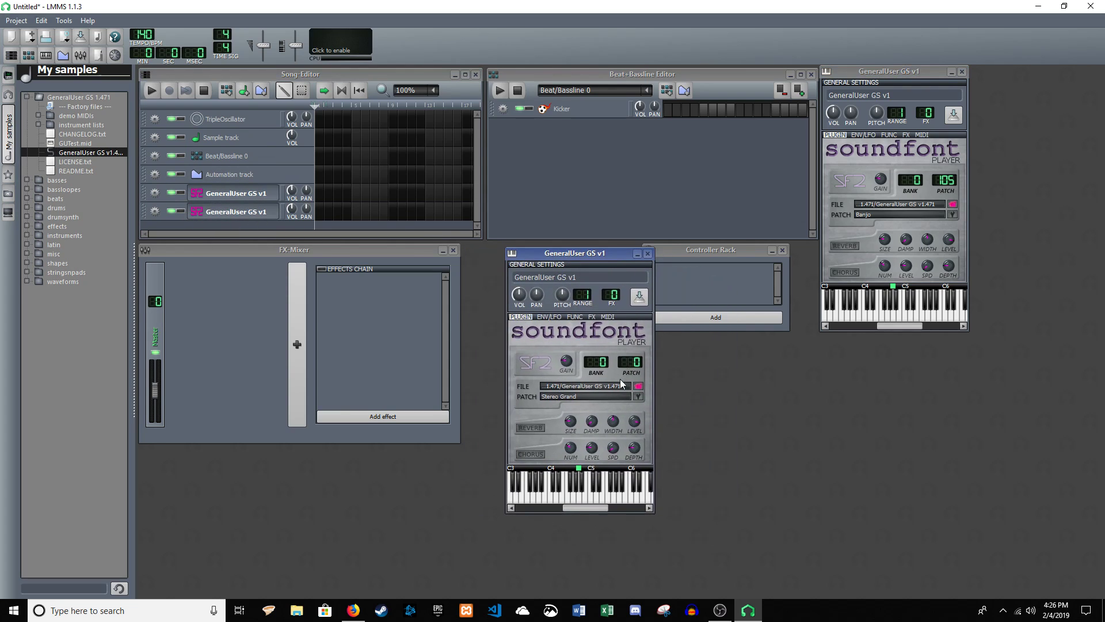
Step: Choose patch 8 Celeste for the second track and play a note to test it
{"action": "left_click", "coordinate": [638, 396]}
{"action": "left_click", "coordinate": [564, 296]}
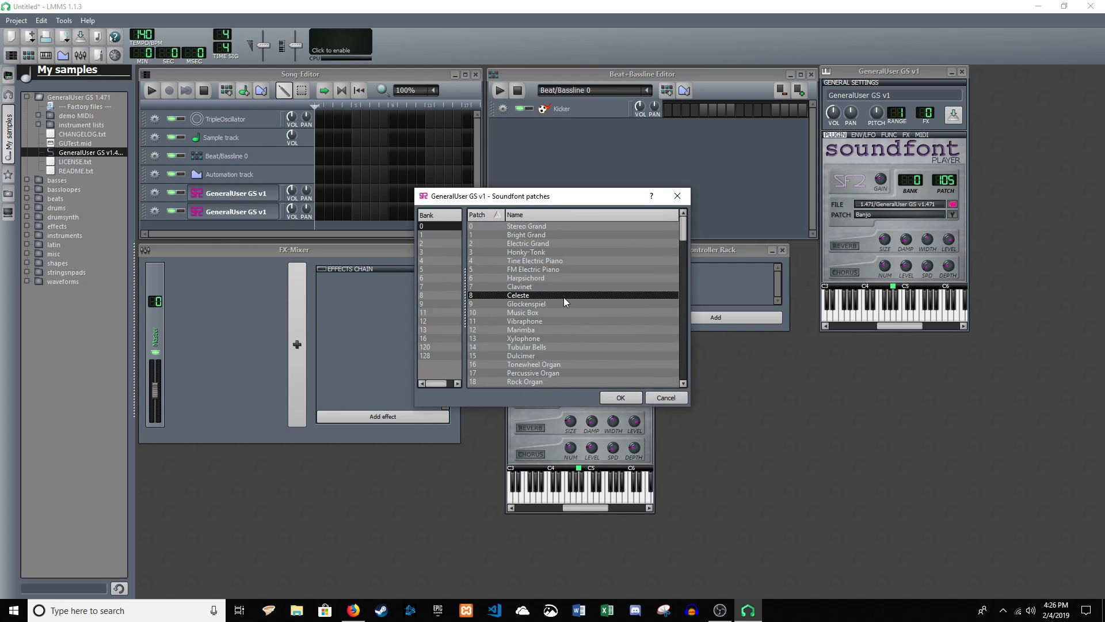
{"action": "left_click", "coordinate": [619, 397]}
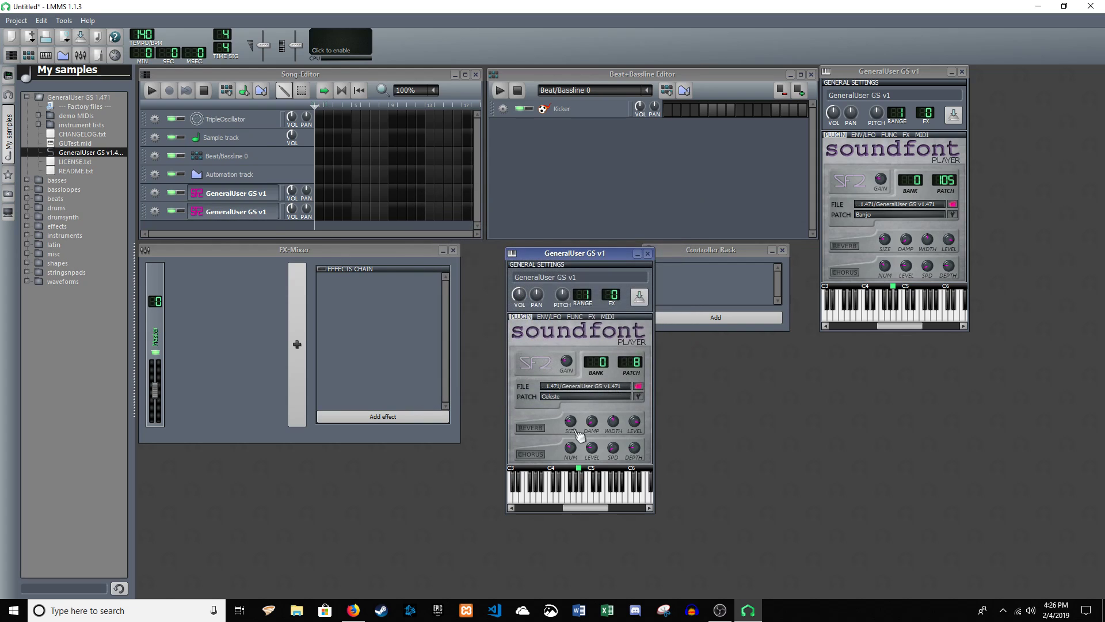
{"action": "left_click", "coordinate": [577, 496]}
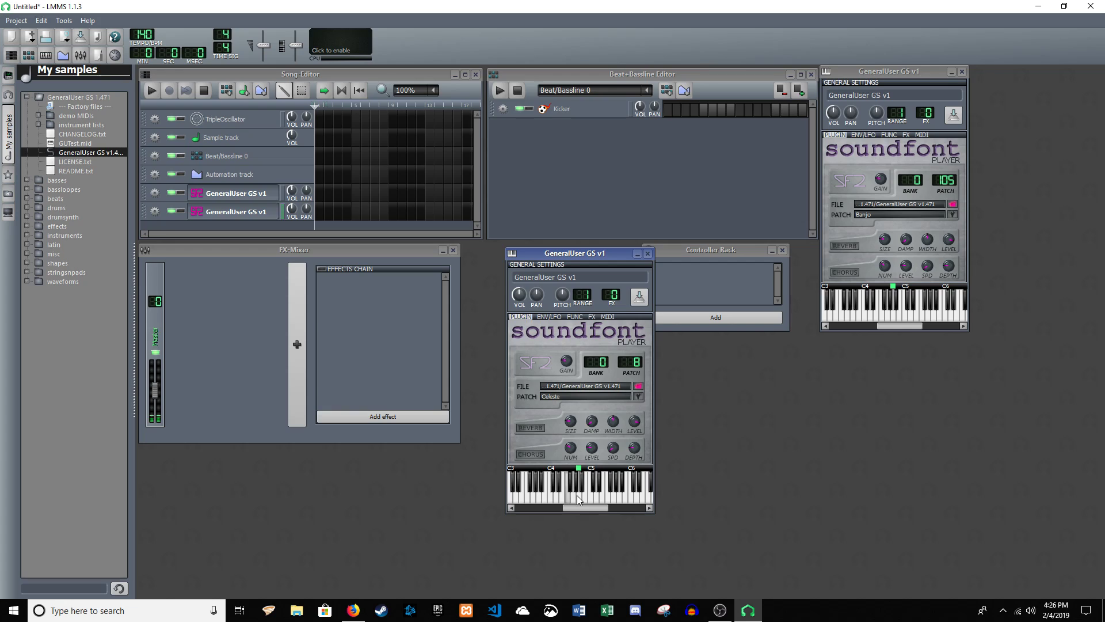